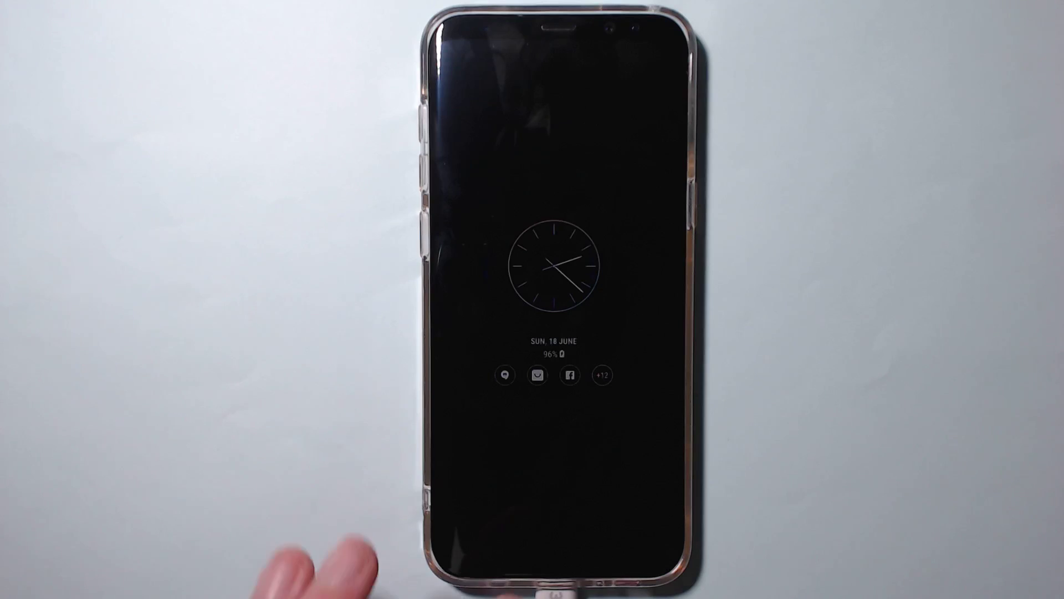
click(557, 556)
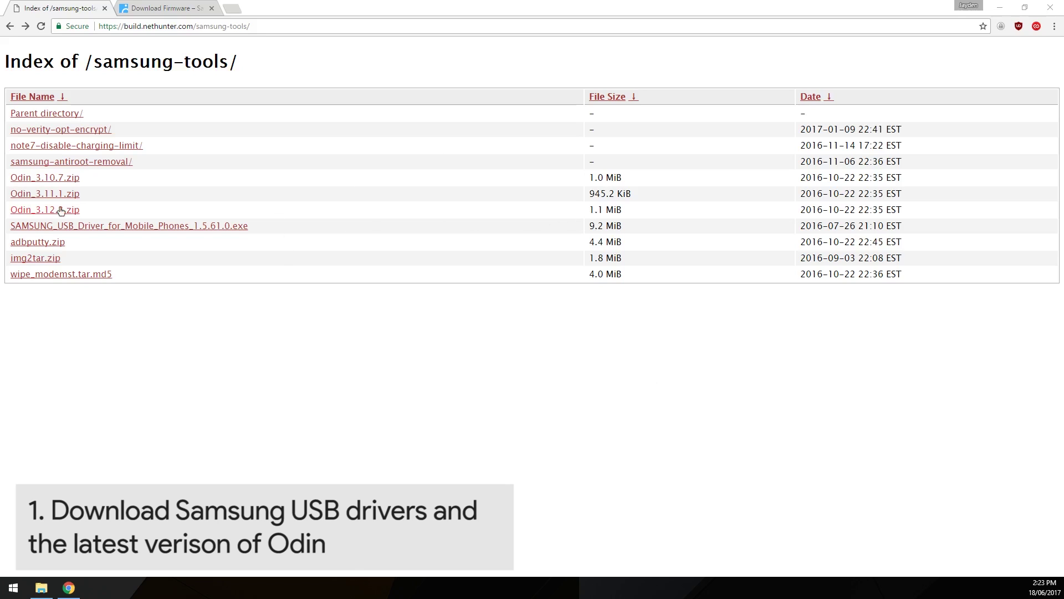
drag(7, 211, 208, 213)
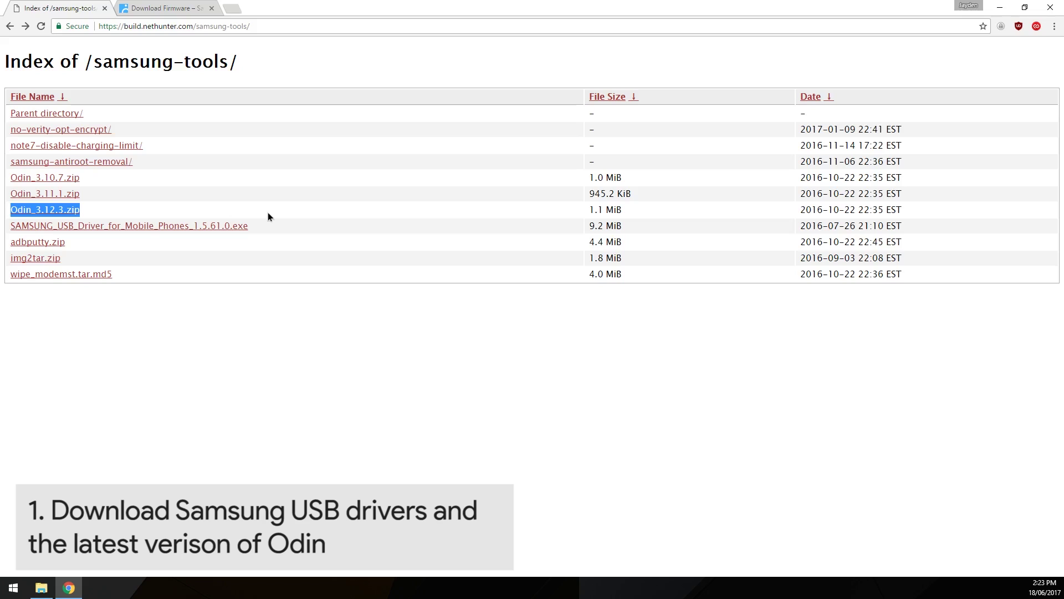
drag(55, 211, 114, 212)
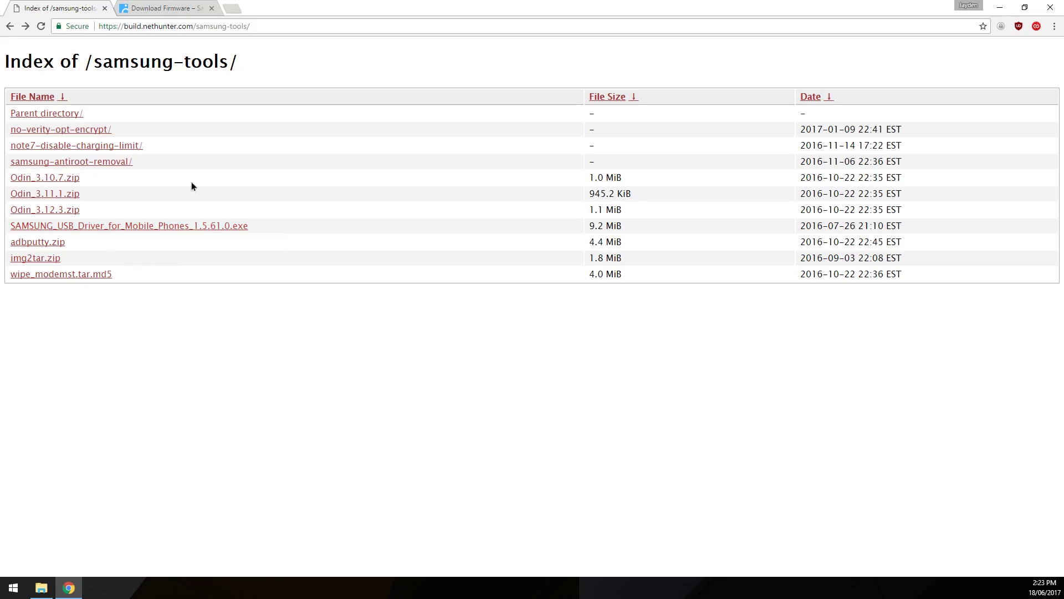
- Search the Updato firmware archive for the device model SM-G955F
click(171, 6)
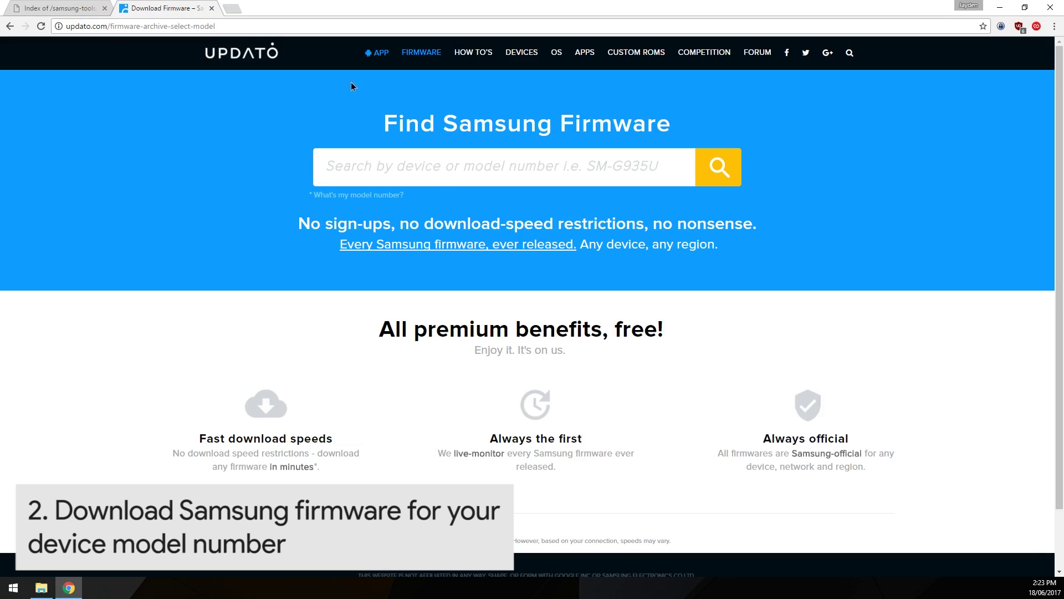
click(446, 173)
text(s)
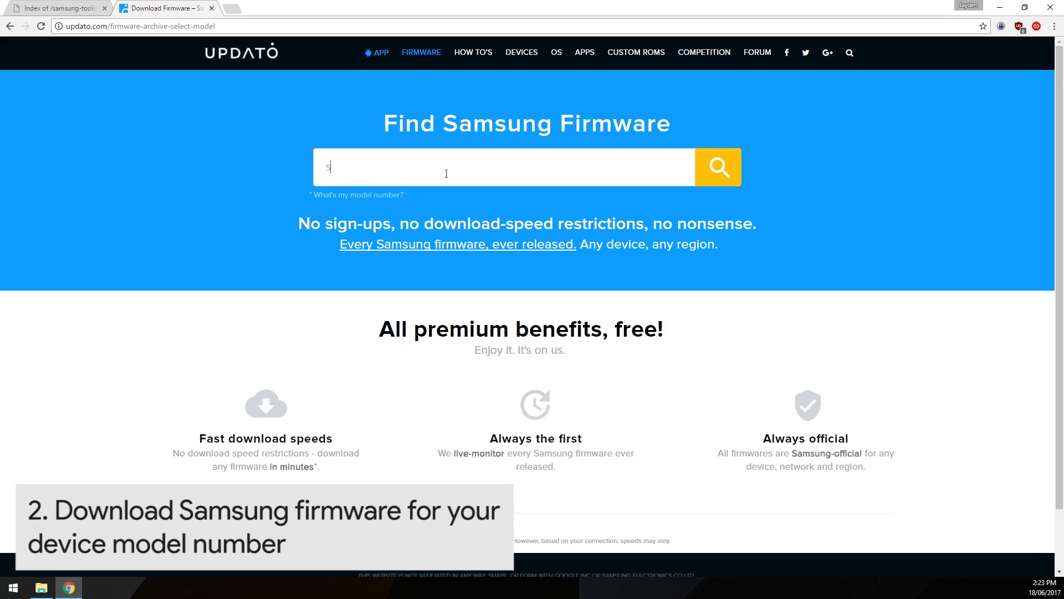
text(m-g)
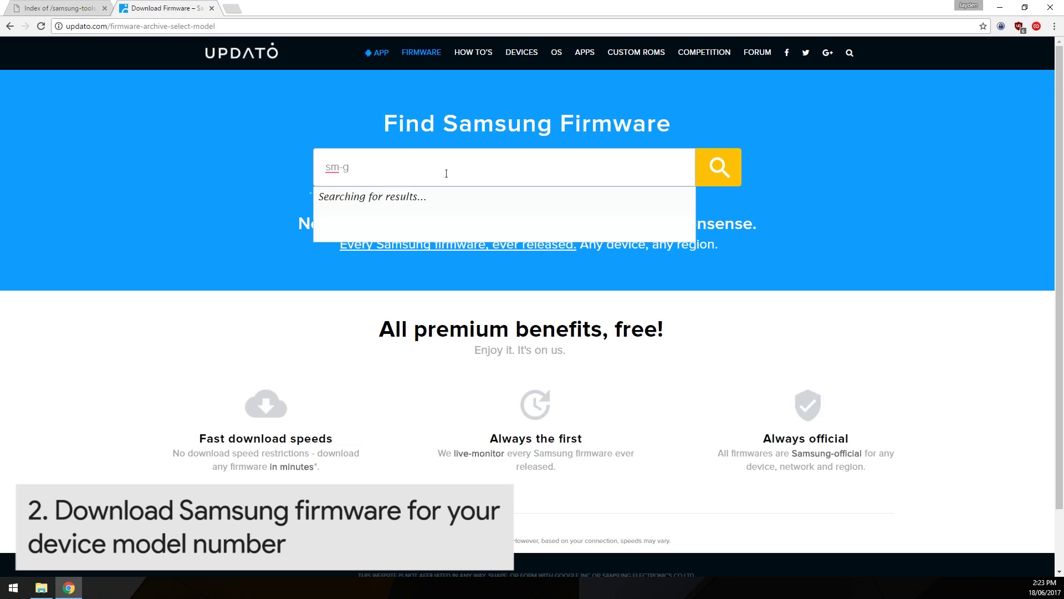
text(955)
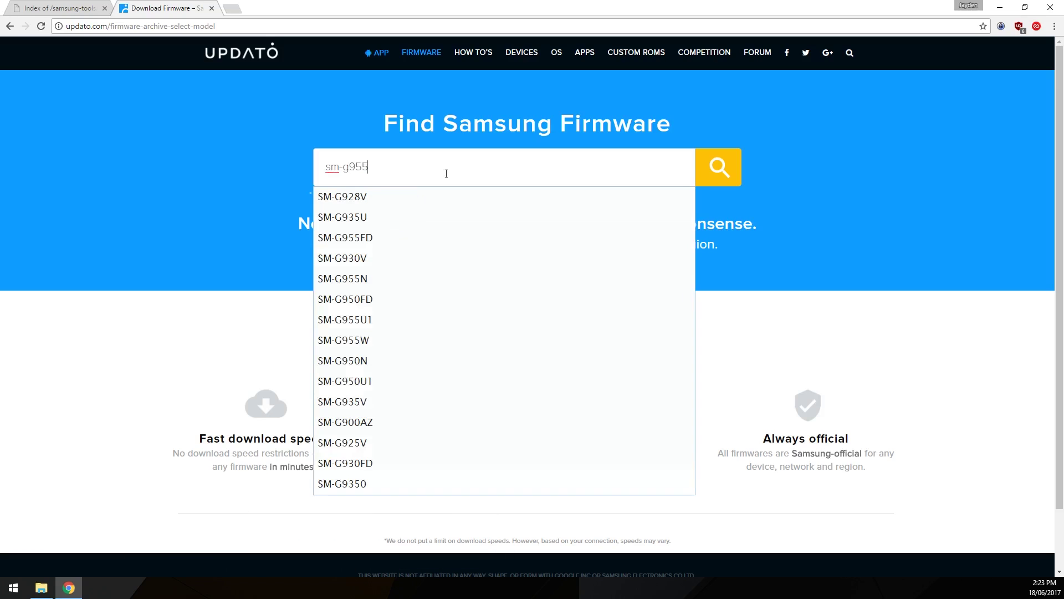
text(f)
click(356, 220)
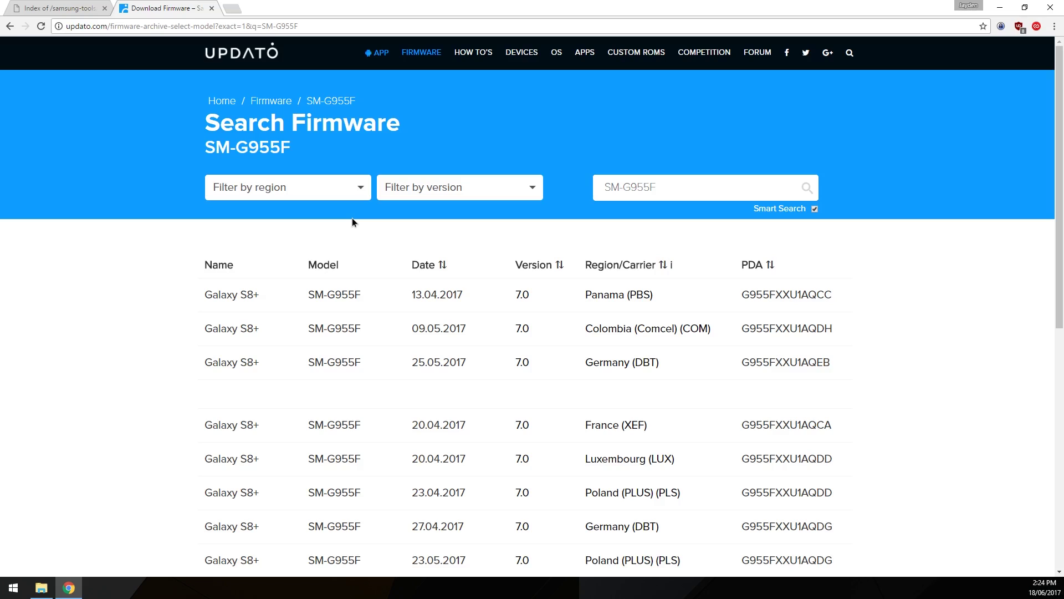
- Filter the SM-G955F firmware list to Australia (Vodafone) (VAU) and open the 07.05.2017 release
click(348, 189)
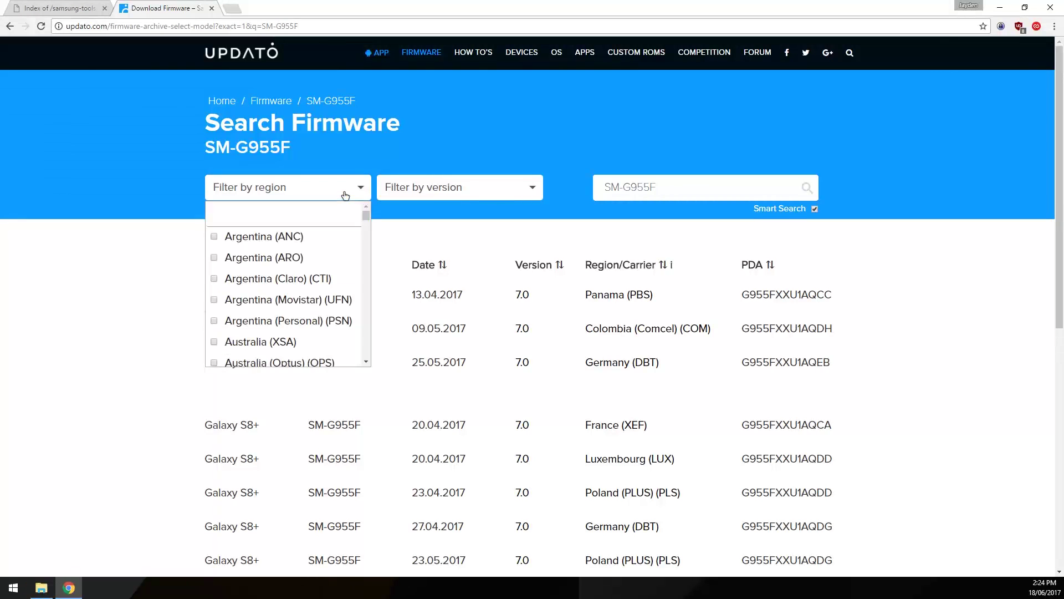
drag(366, 214, 362, 220)
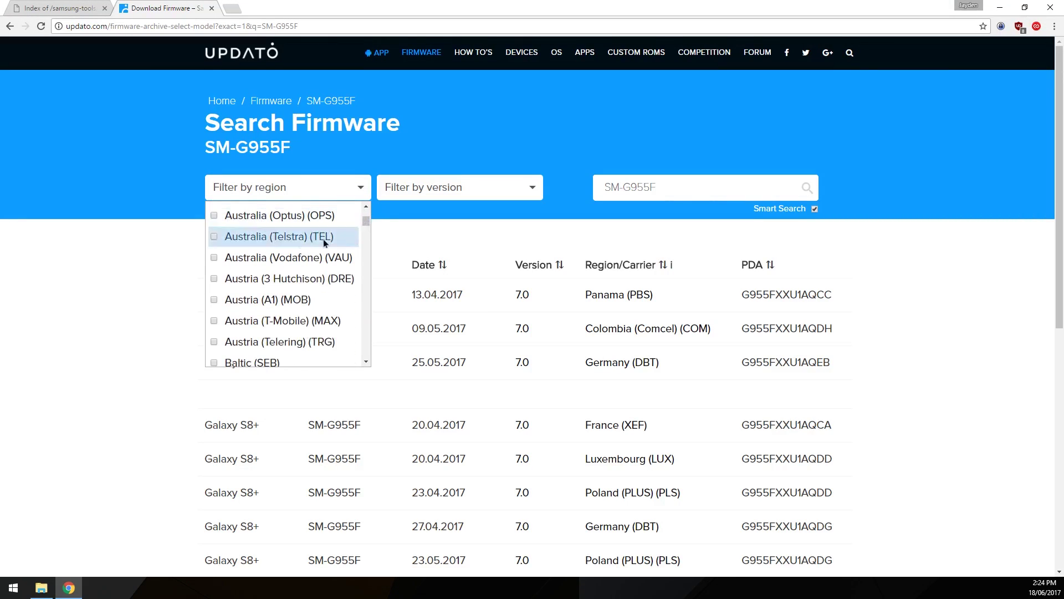
click(277, 258)
click(810, 191)
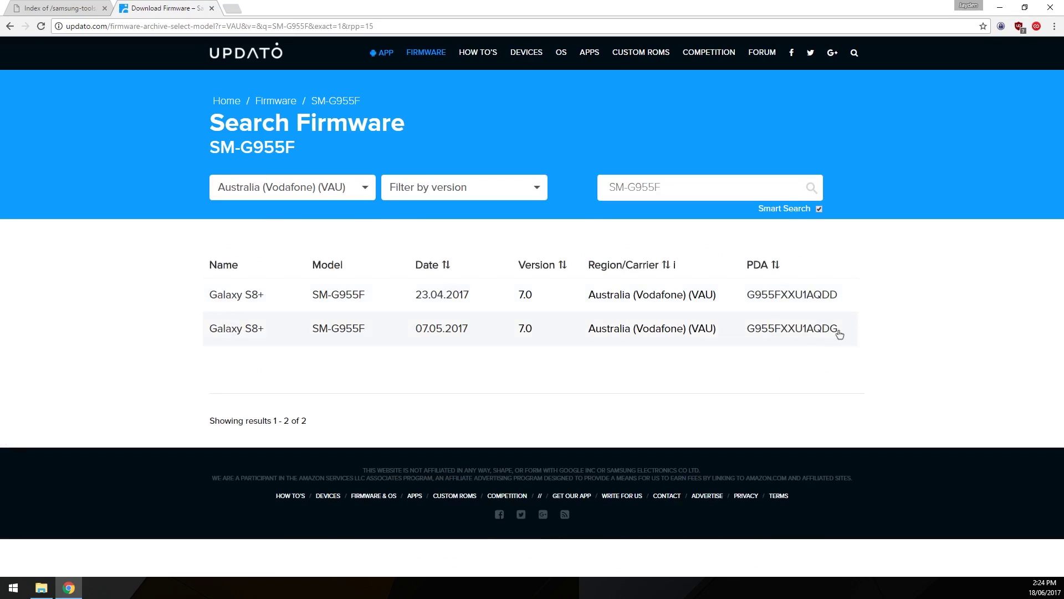
click(537, 328)
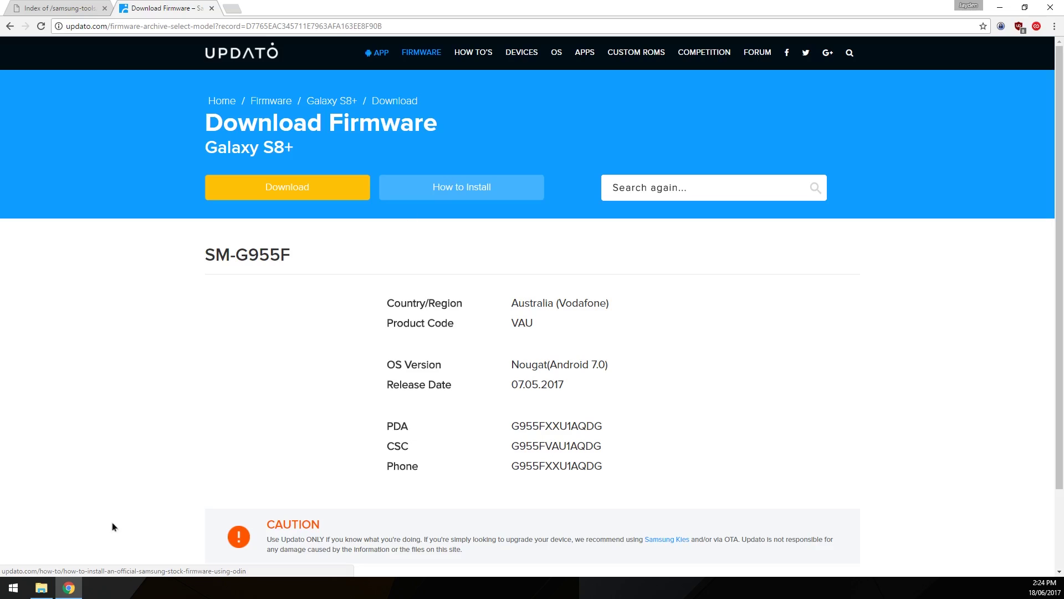
- Switch to the Android folder in File Explorer, select the SM-G955F firmware archive and minimize the browser window
click(41, 587)
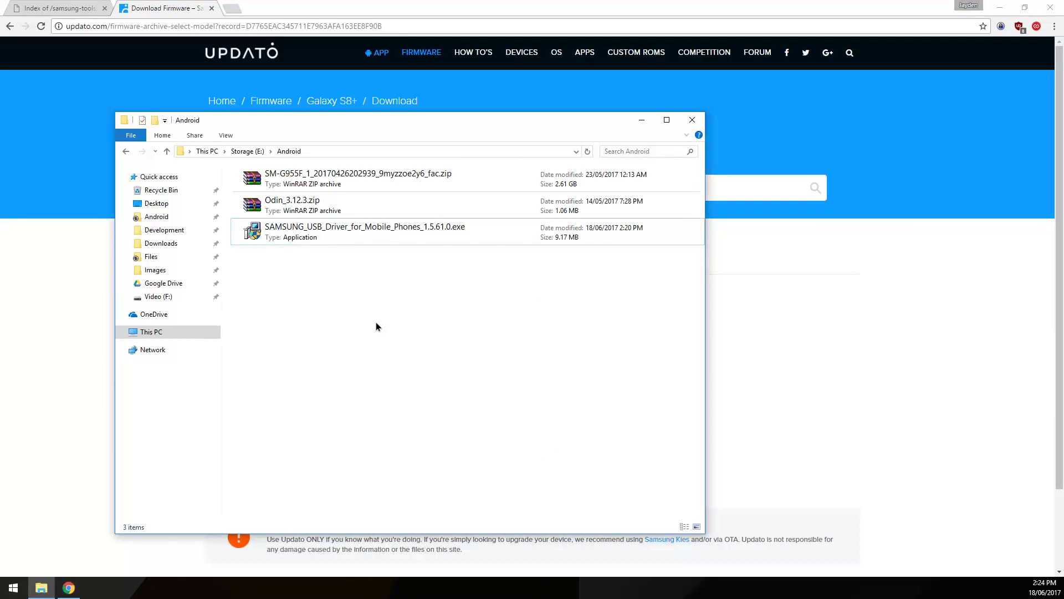
click(410, 238)
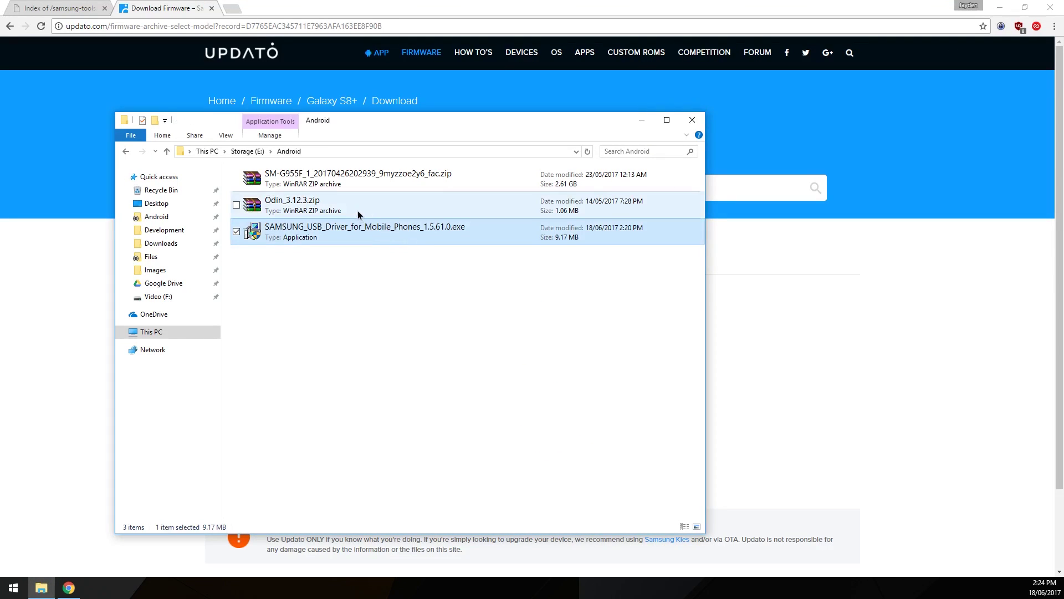
click(371, 180)
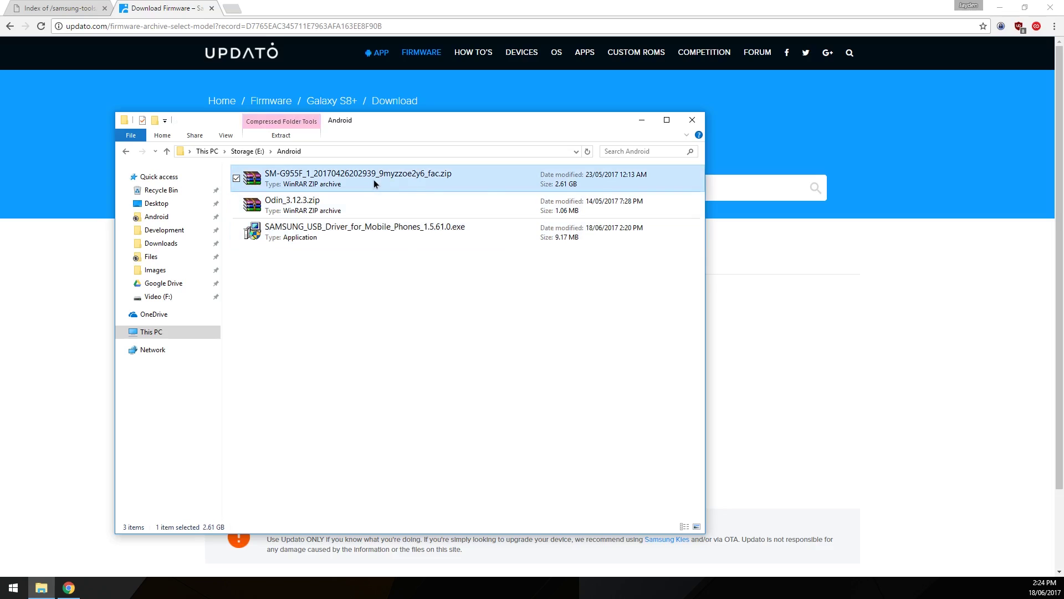
click(1000, 8)
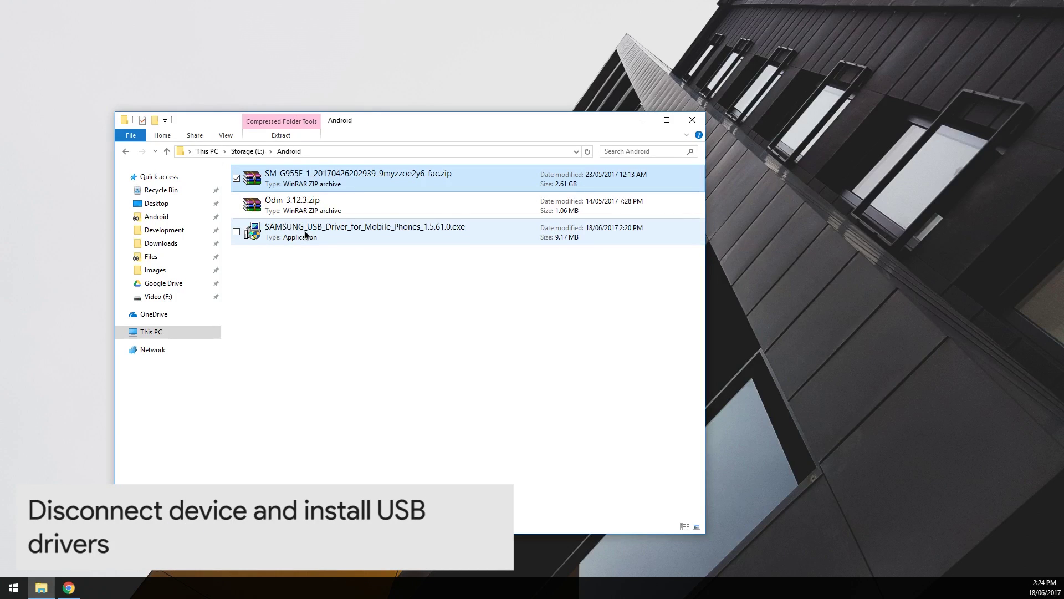
- Install the Samsung USB driver from SAMSUNG_USB_Driver_for_Mobile_Phones_1.5.61.0.exe in the default location, proceeding despite the existing installation
double_click(306, 234)
click(343, 416)
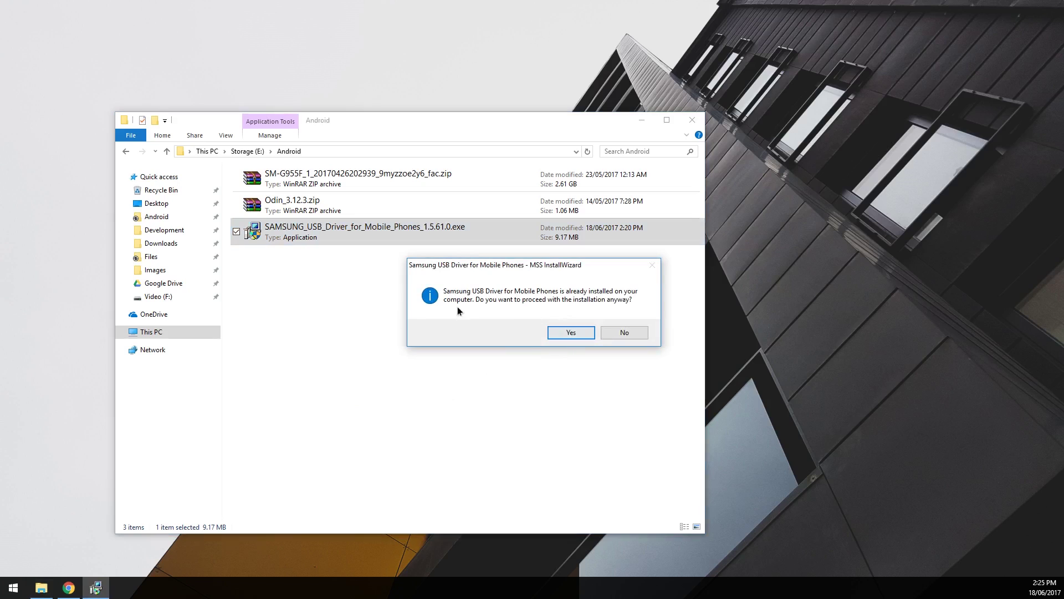
click(577, 335)
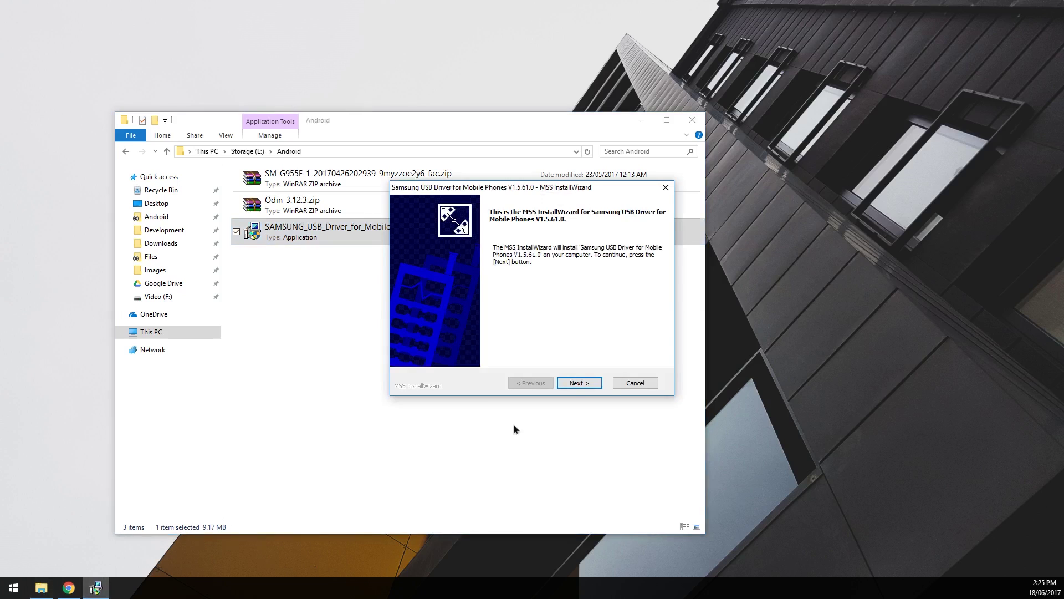
click(576, 387)
click(577, 387)
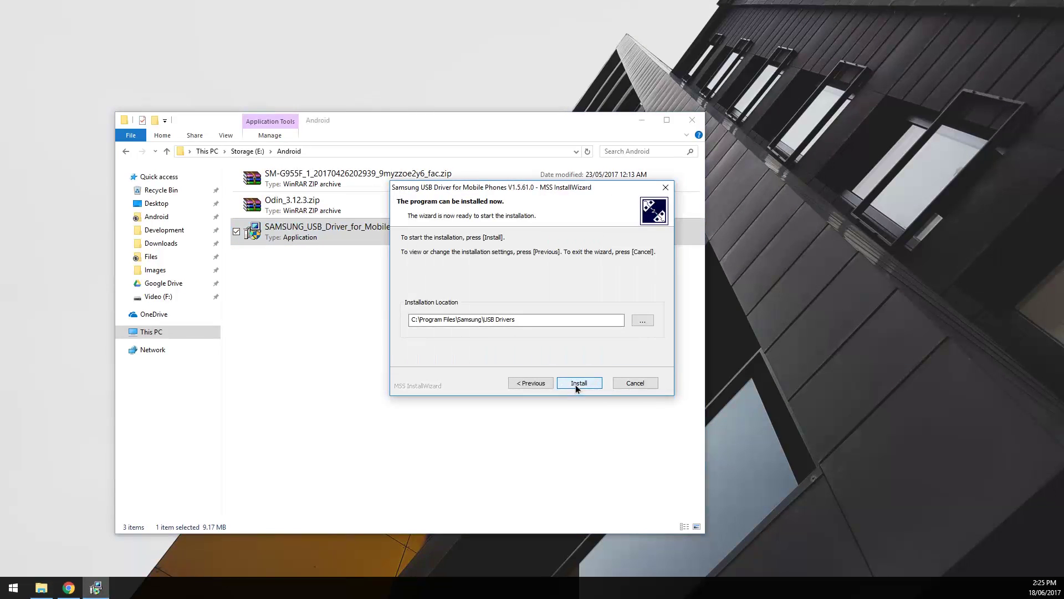
click(577, 387)
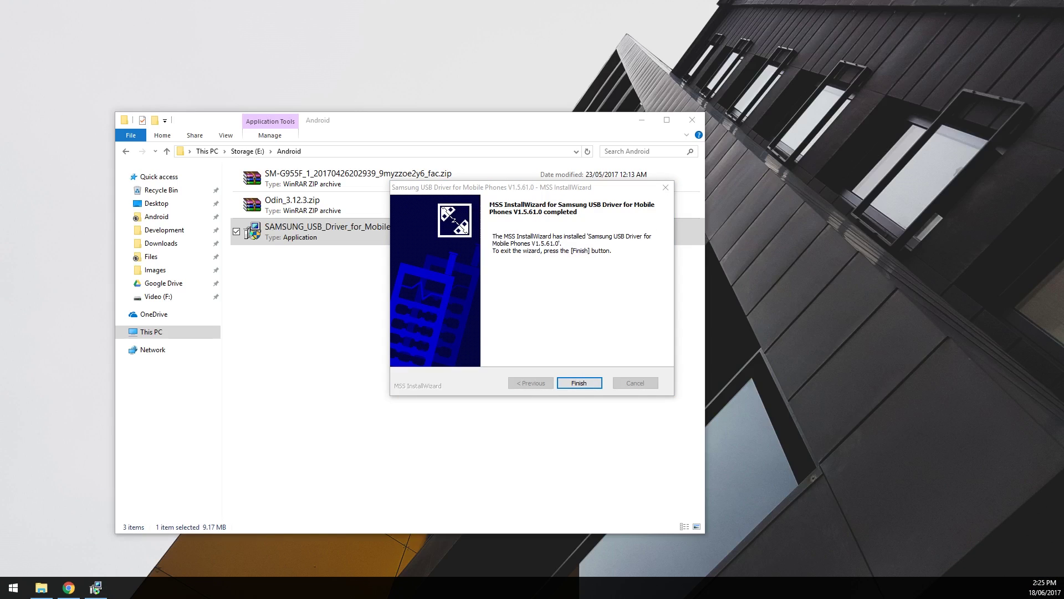
click(591, 384)
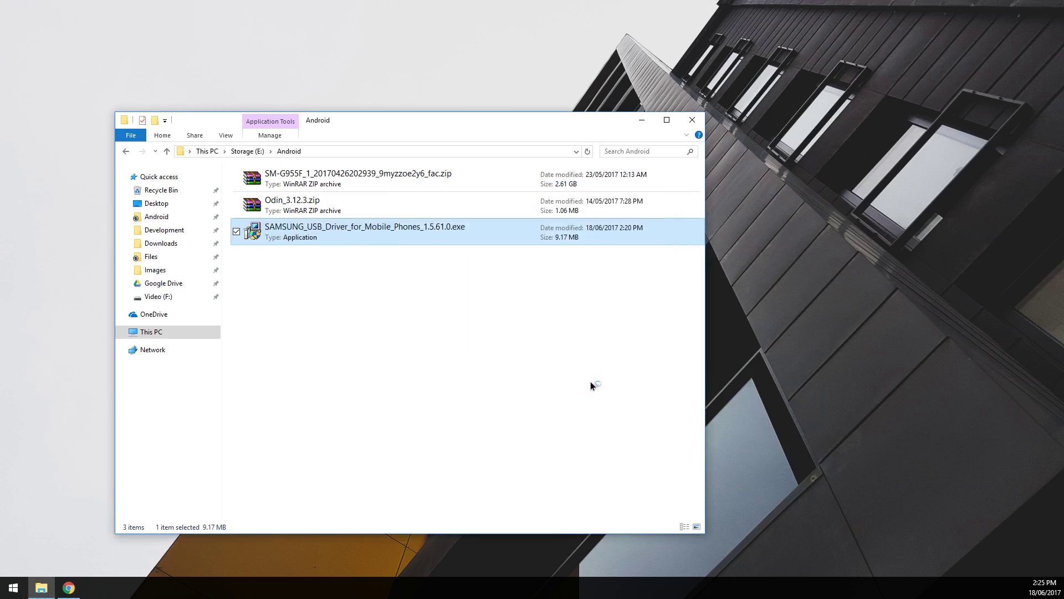
- Extract the Odin_3.12.3 folder from Odin_3.12.3.zip into the Android folder and close the archive
click(283, 205)
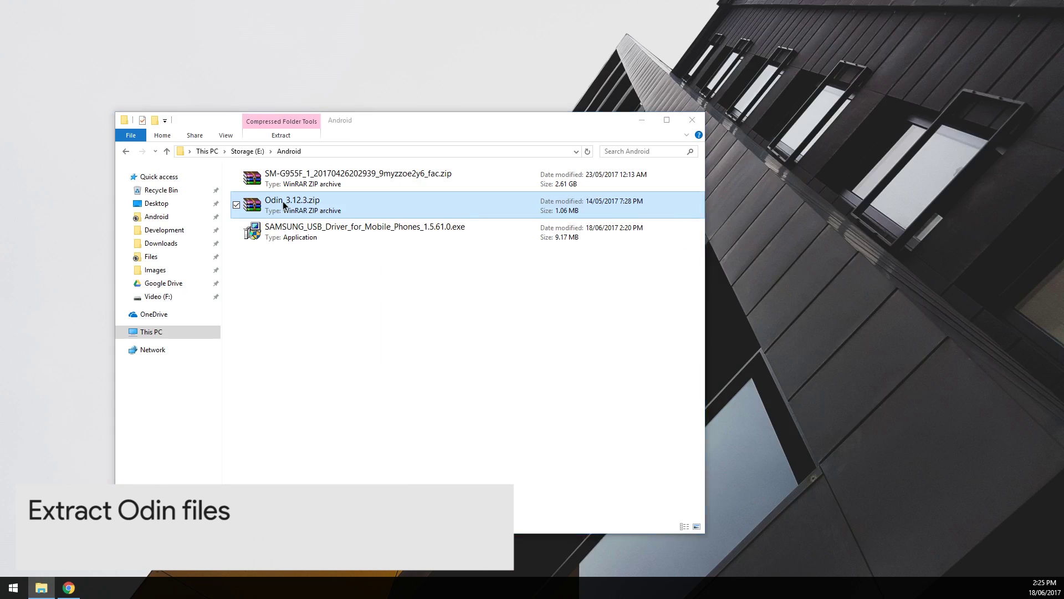
double_click(284, 205)
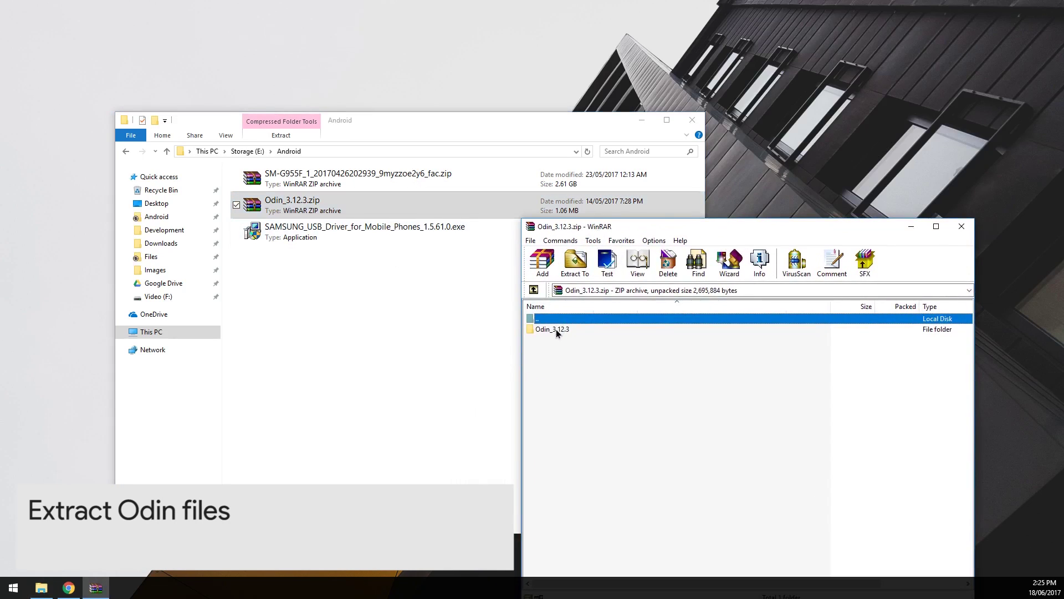
drag(556, 333, 390, 311)
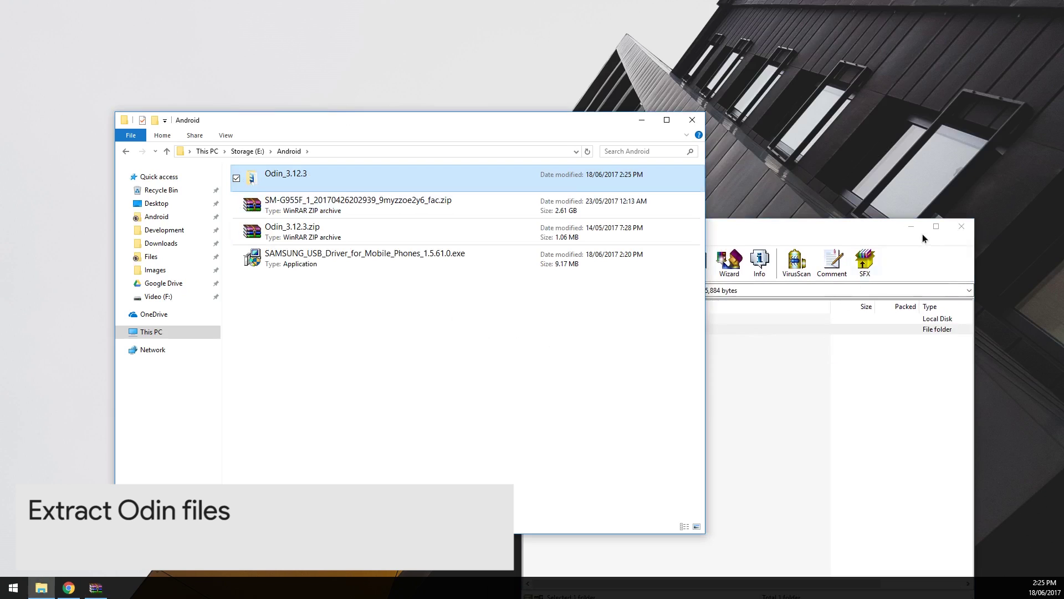
click(962, 226)
click(451, 304)
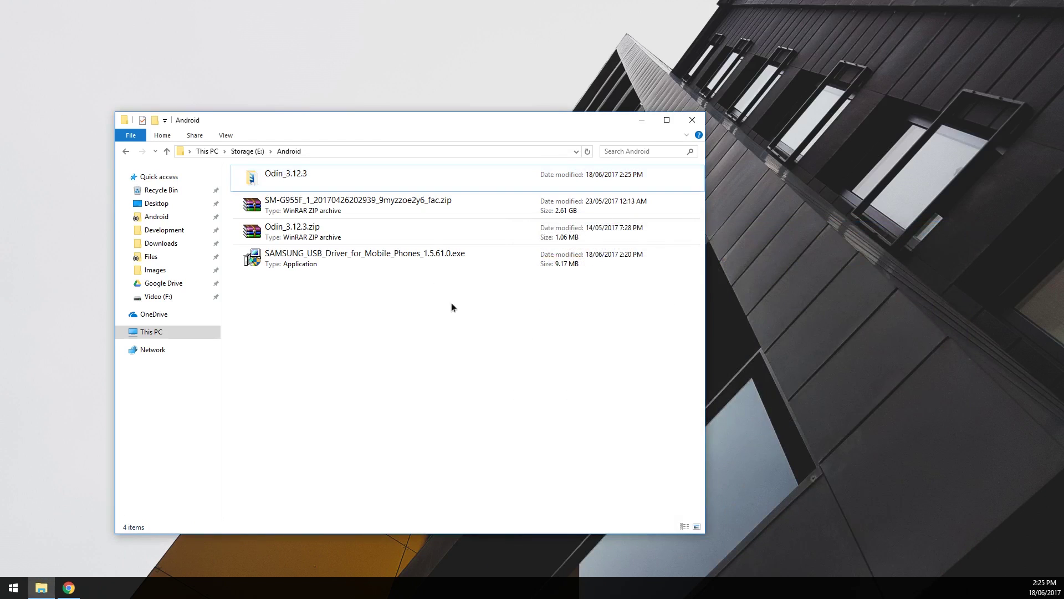
- Extract all five MD5 firmware files from the SM-G955F archive into the Android folder and close the archive
double_click(332, 212)
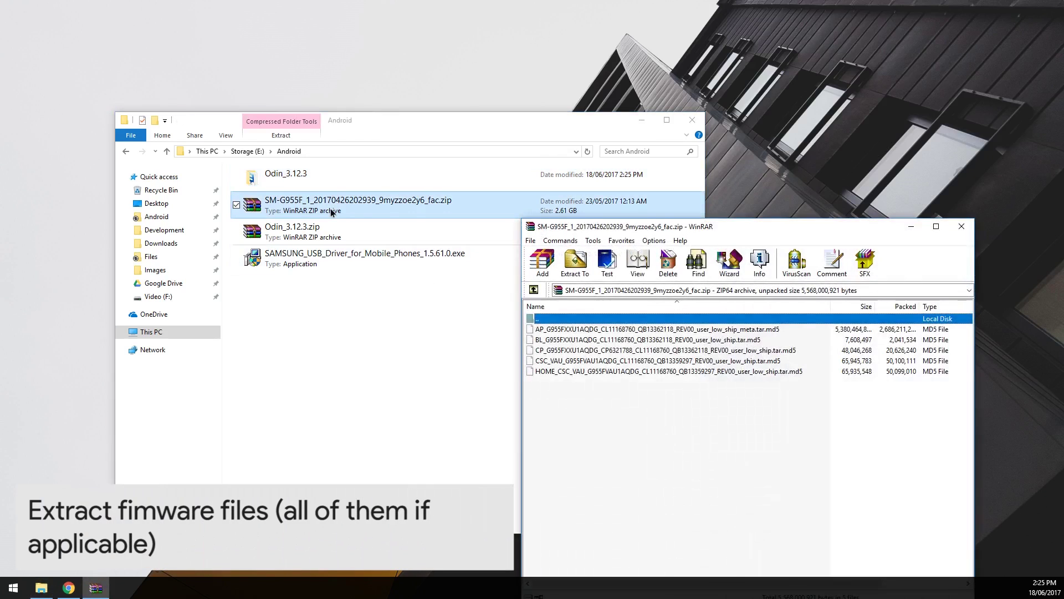
drag(644, 225, 662, 156)
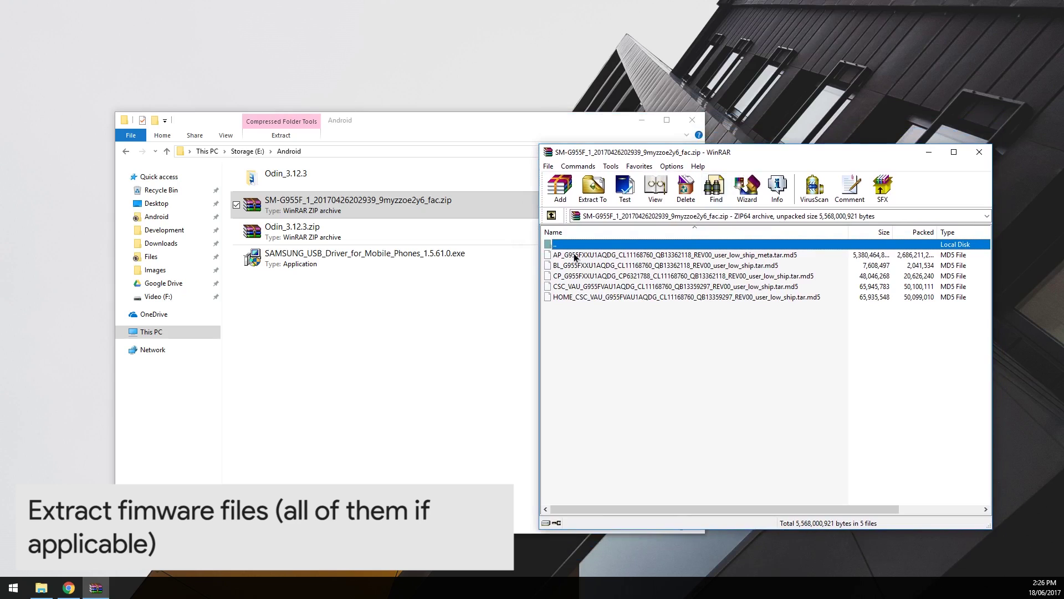
drag(659, 326, 588, 256)
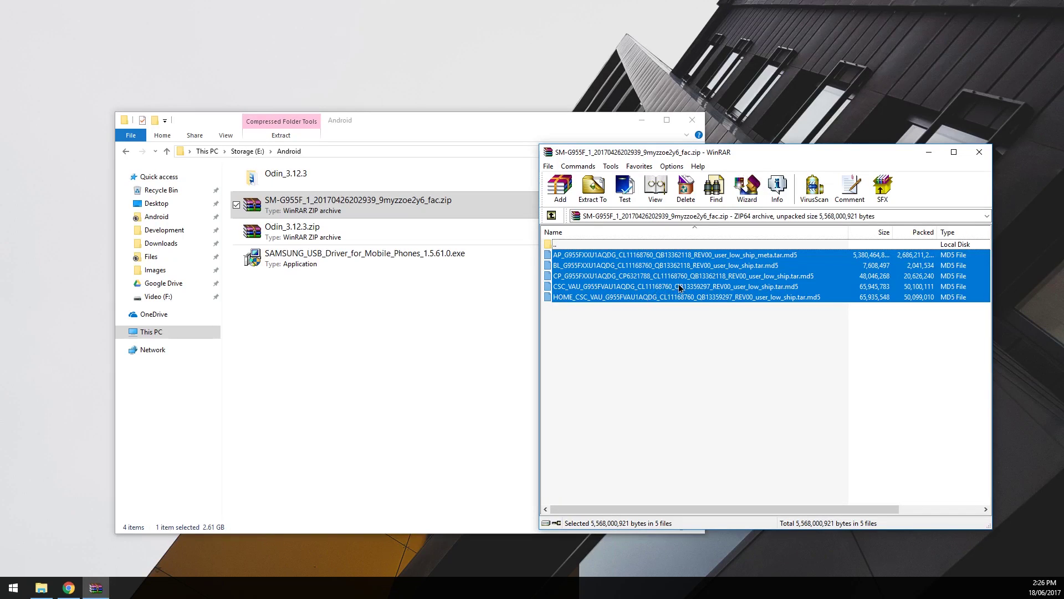
drag(681, 288, 440, 331)
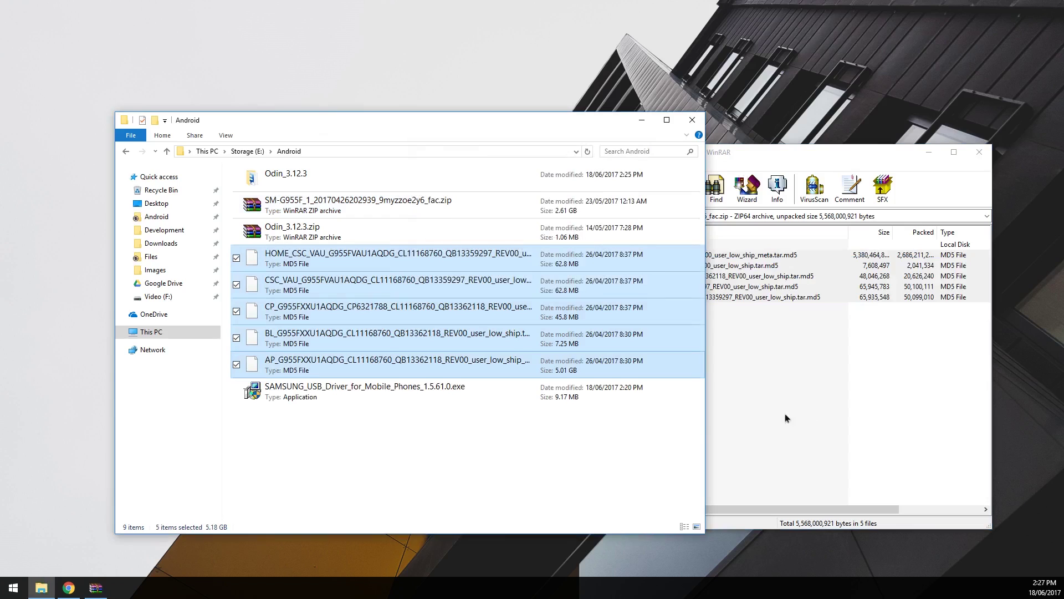
click(583, 450)
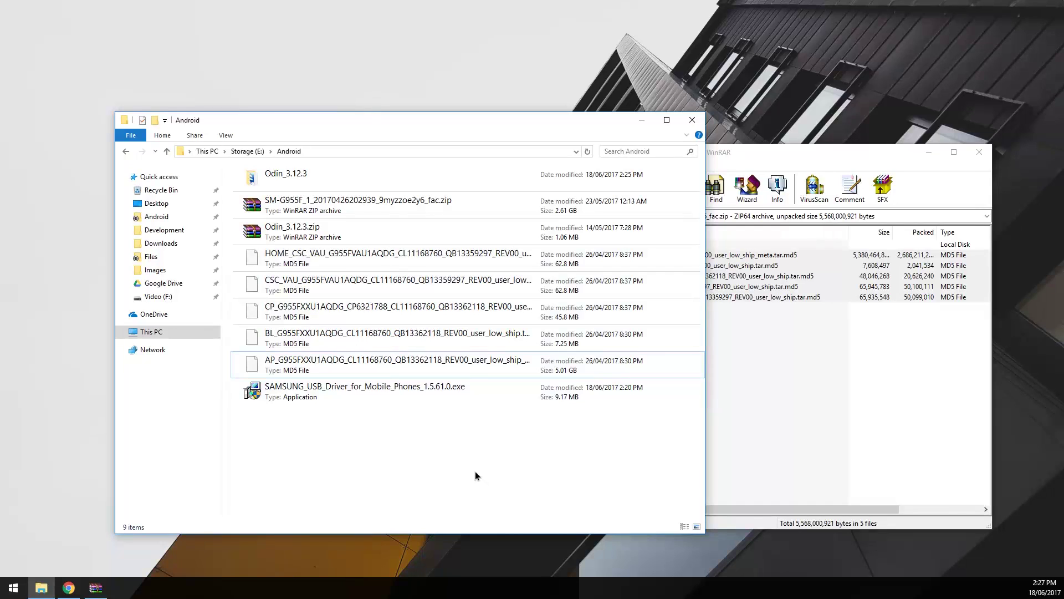
click(980, 152)
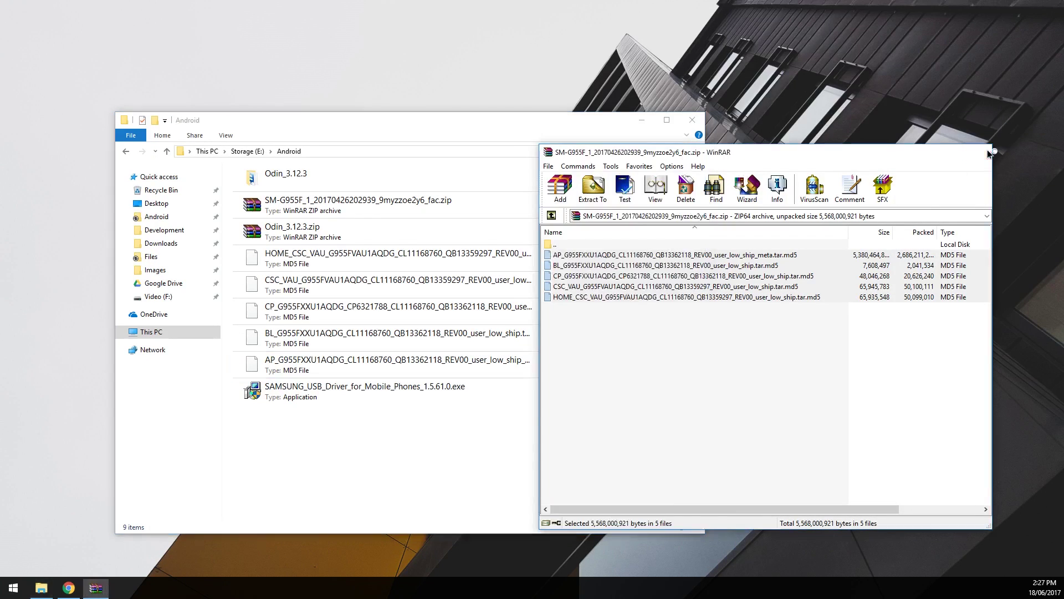
- Launch Odin3_v3.12.3.exe from the extracted Odin_3.12.3 folder
double_click(307, 176)
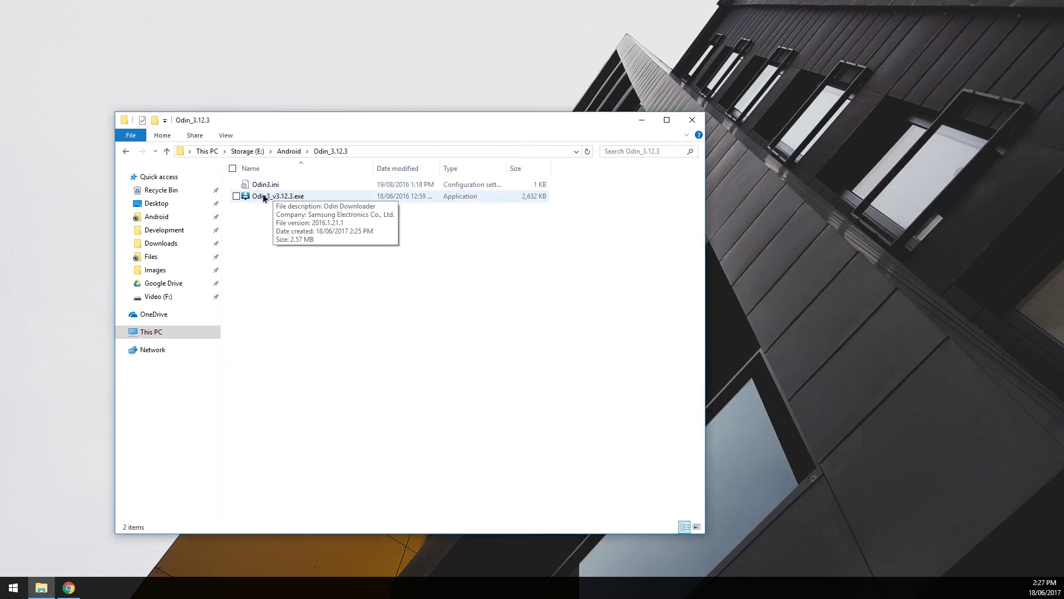
click(263, 195)
double_click(262, 196)
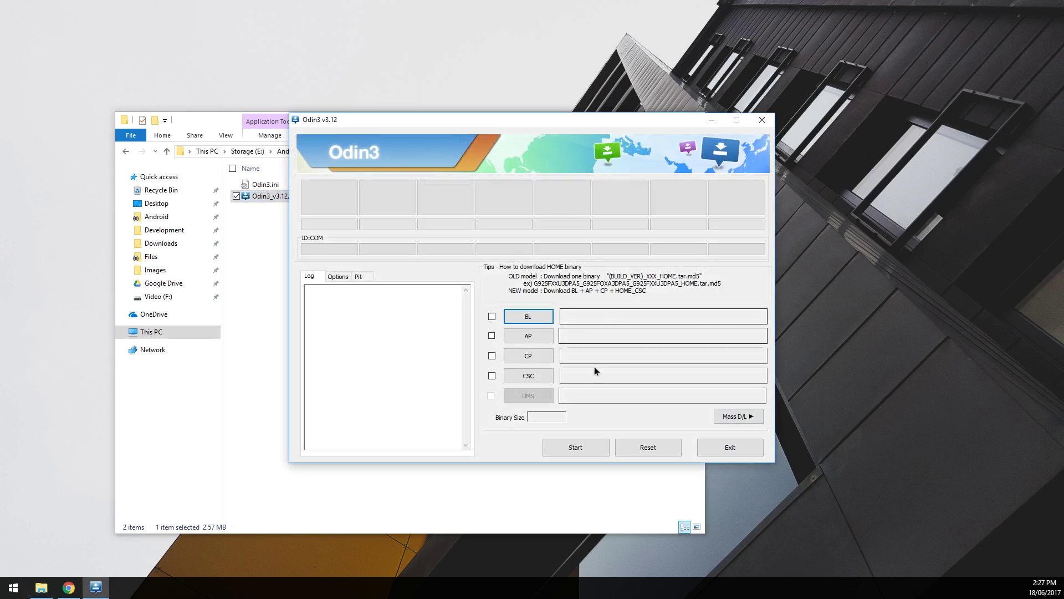
- Review Odin's flashing options and its Pit settings, dismissing the warning dialog
click(343, 276)
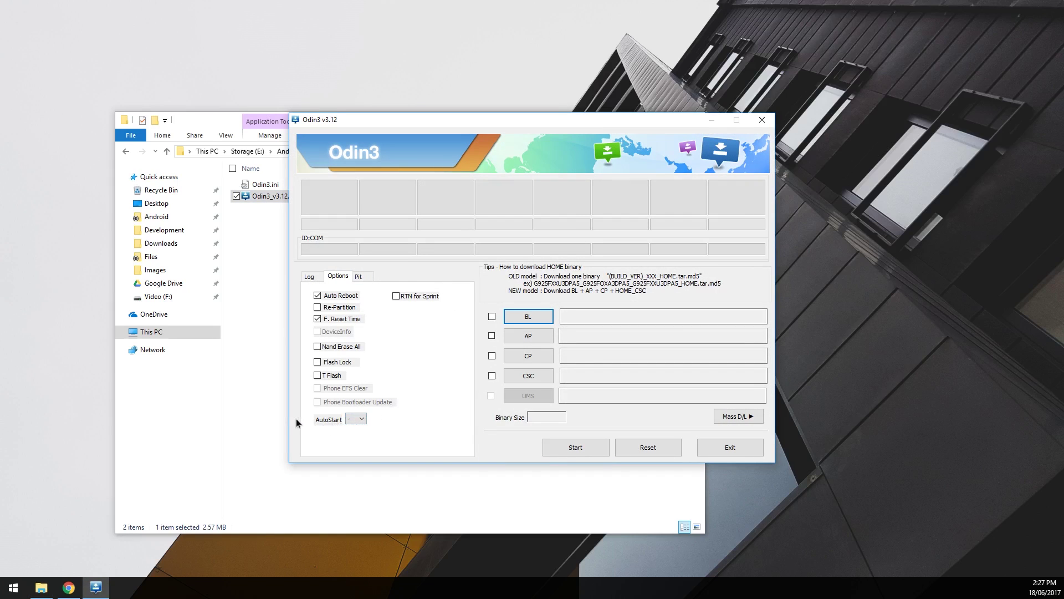
click(357, 277)
click(589, 317)
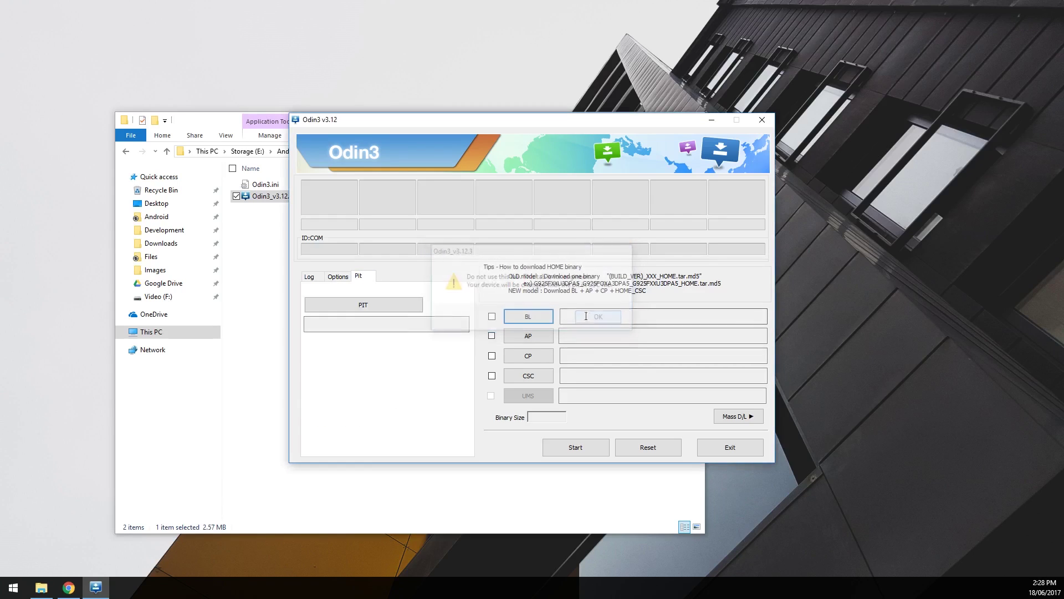
- Return to Odin's log, show the Android folder in File Explorer, and arrange both windows side by side
click(312, 276)
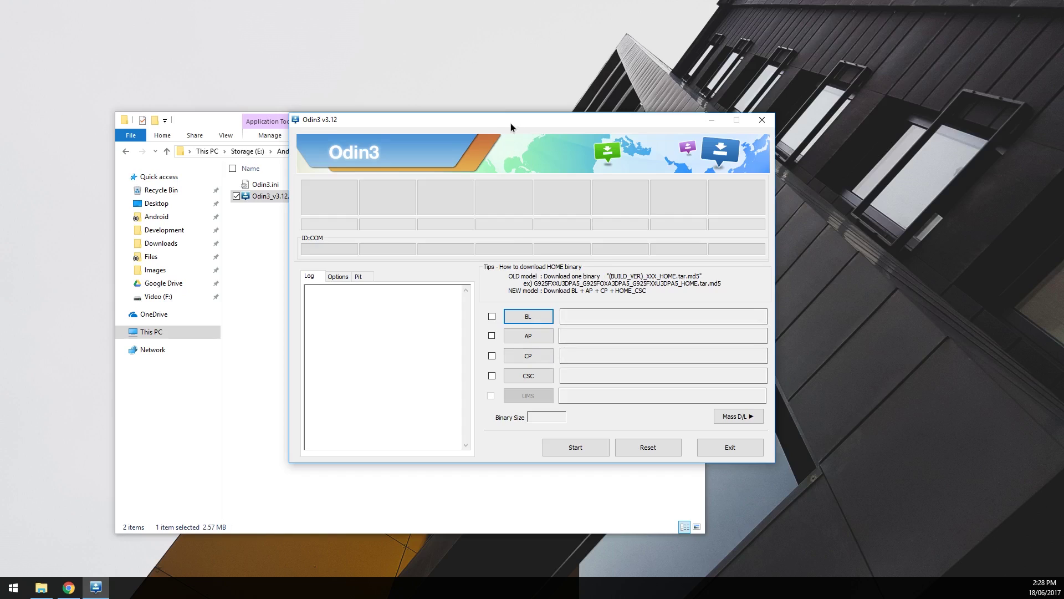
drag(510, 123, 531, 108)
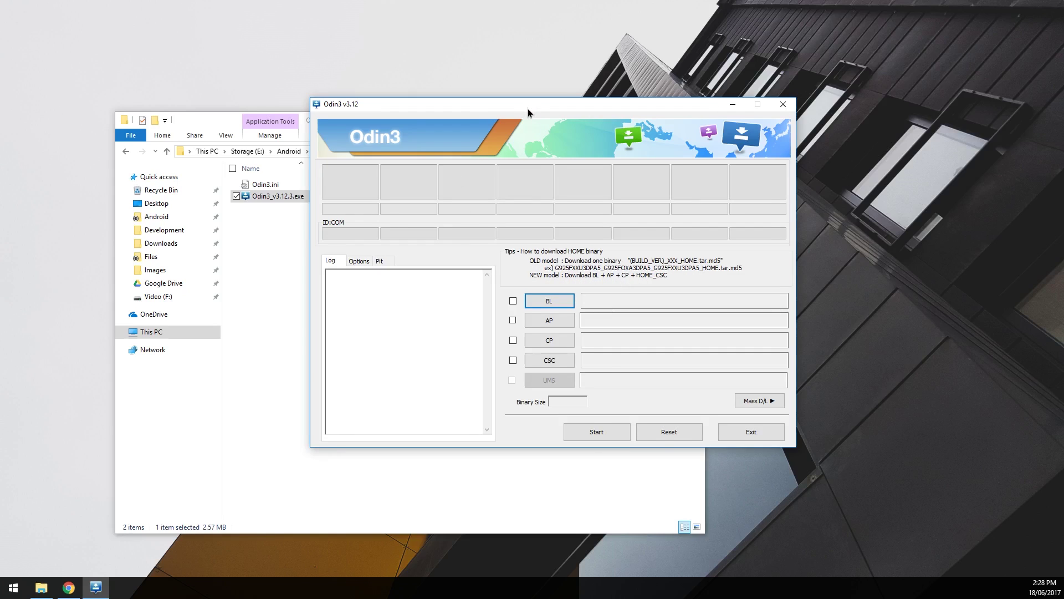
drag(527, 105, 652, 101)
key(alt+Up)
drag(351, 126, 263, 85)
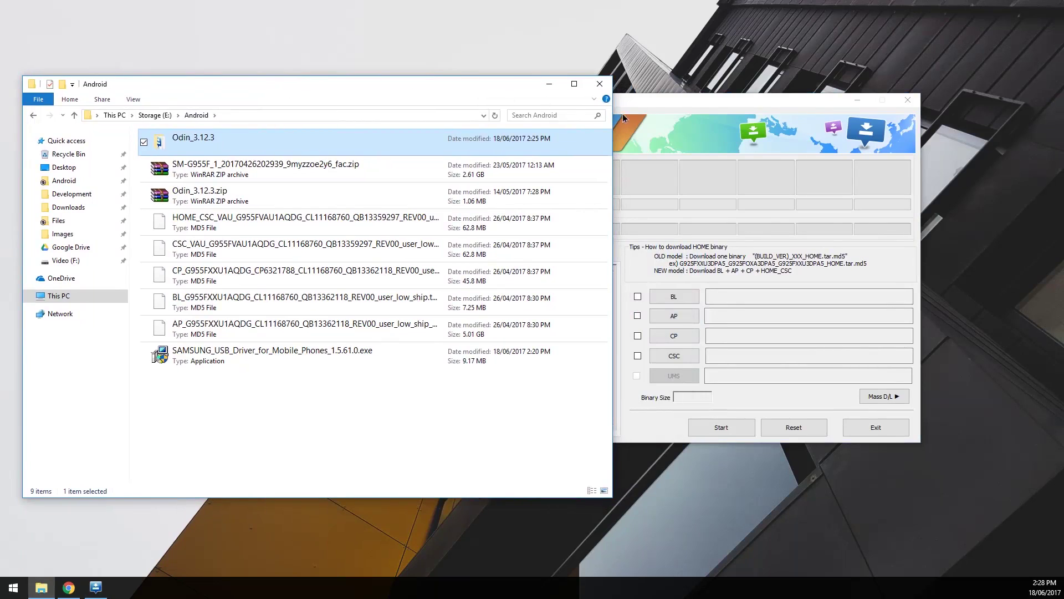
drag(654, 104, 755, 123)
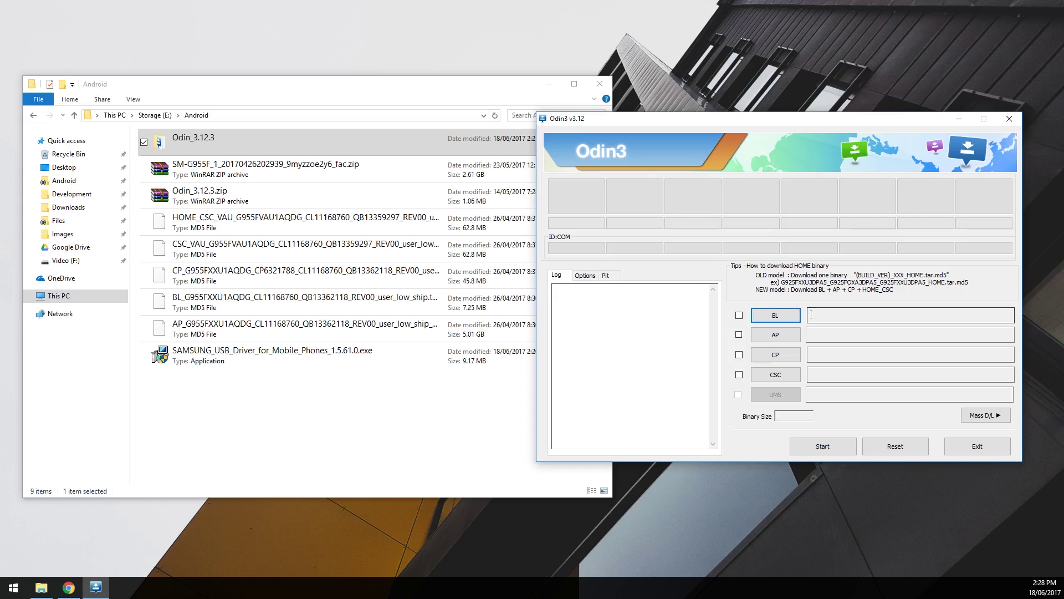
- Open the BL file selection in Odin and browse to E:\Android using the path copied from File Explorer
click(775, 314)
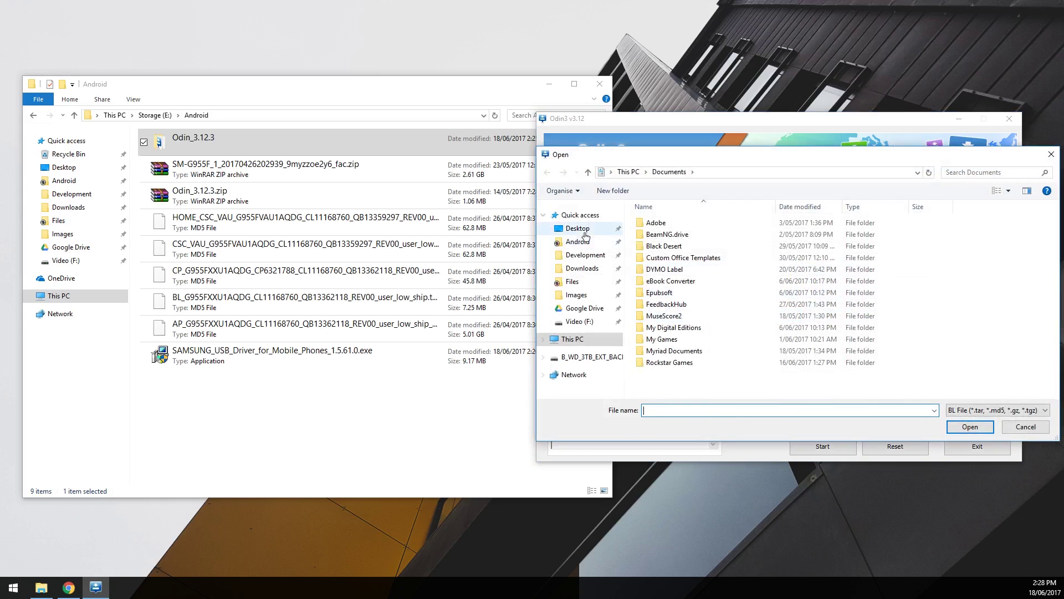
click(275, 115)
key(ctrl+c)
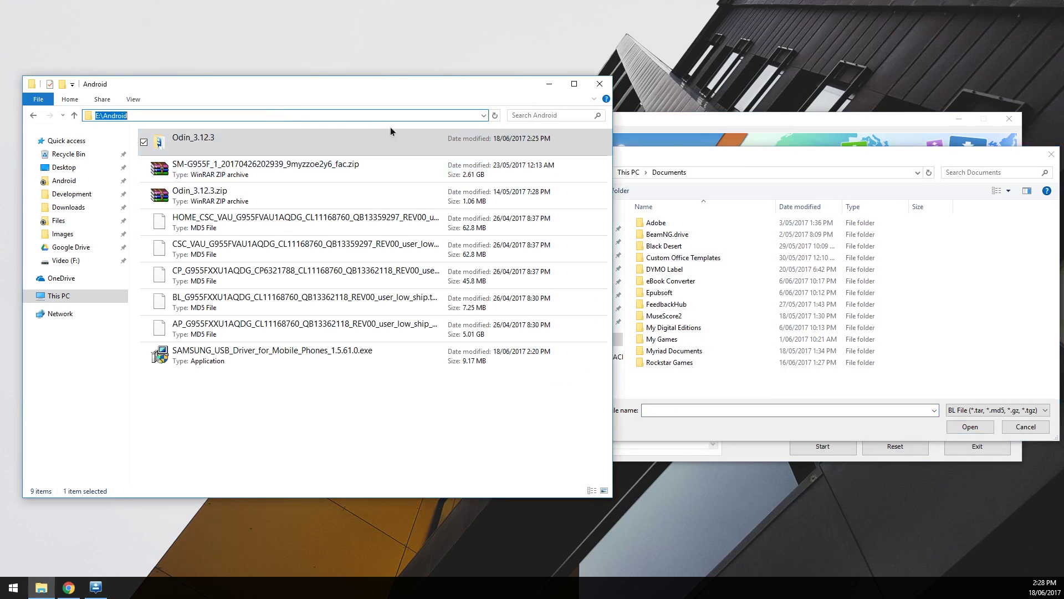
click(691, 171)
key(ctrl+v)
key(Return)
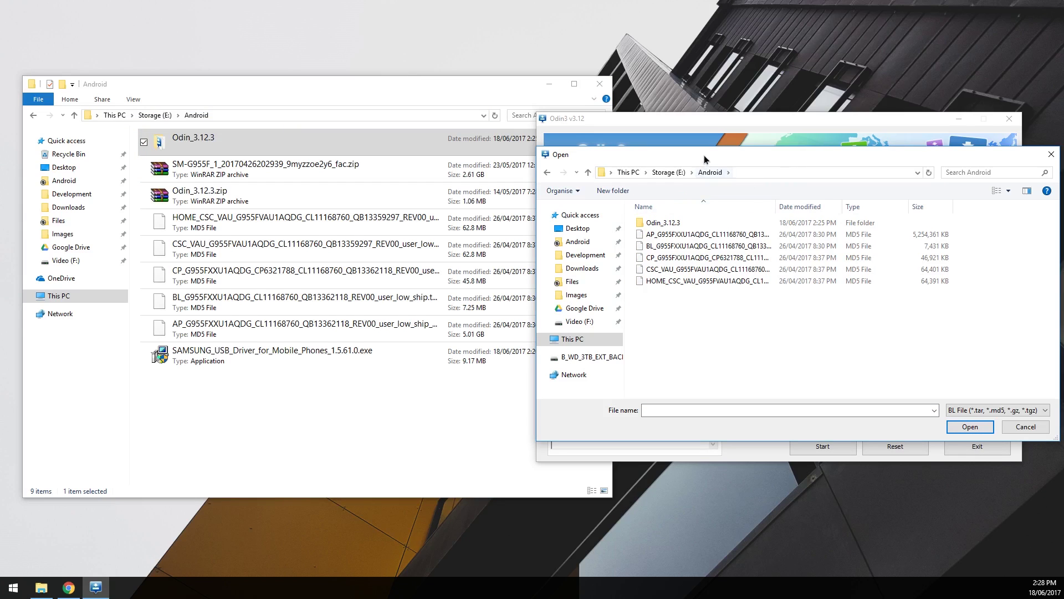
- Load the BL_G955FXXU1AQDG MD5 file into the BL slot and check its file path
drag(704, 155, 592, 162)
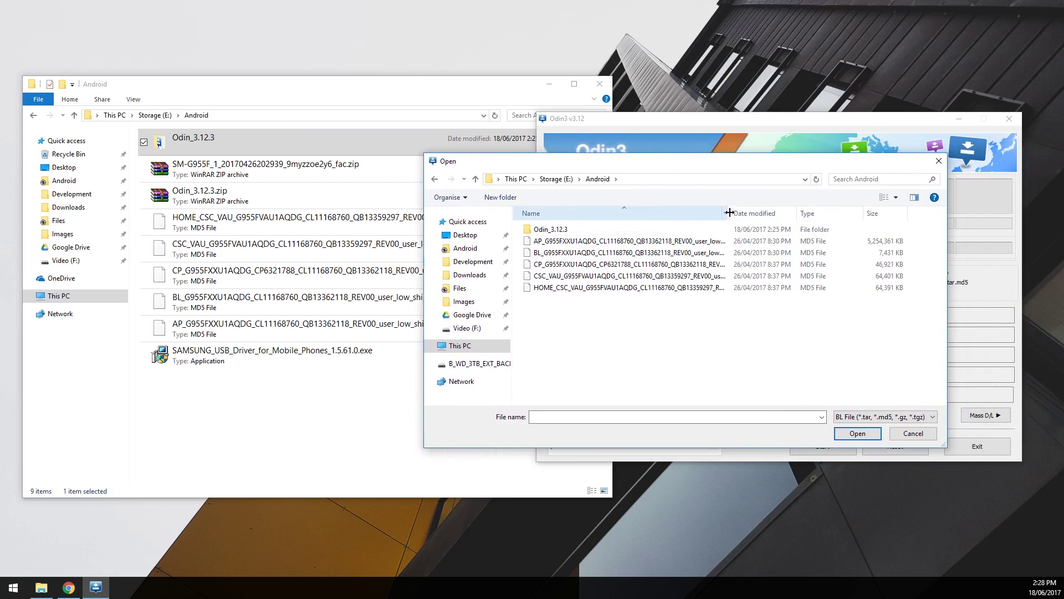
drag(655, 163, 395, 210)
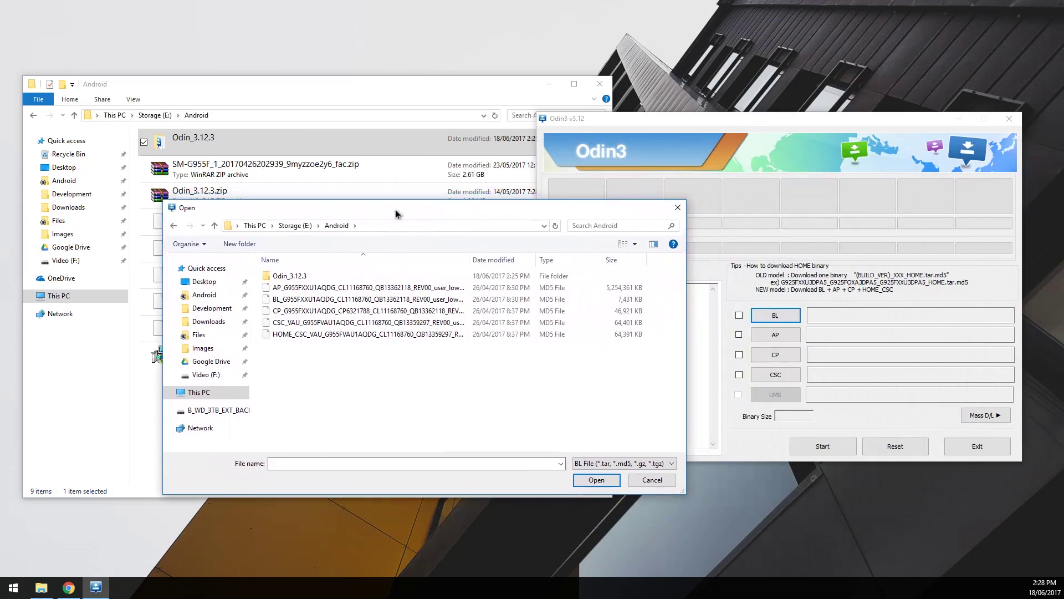
double_click(330, 297)
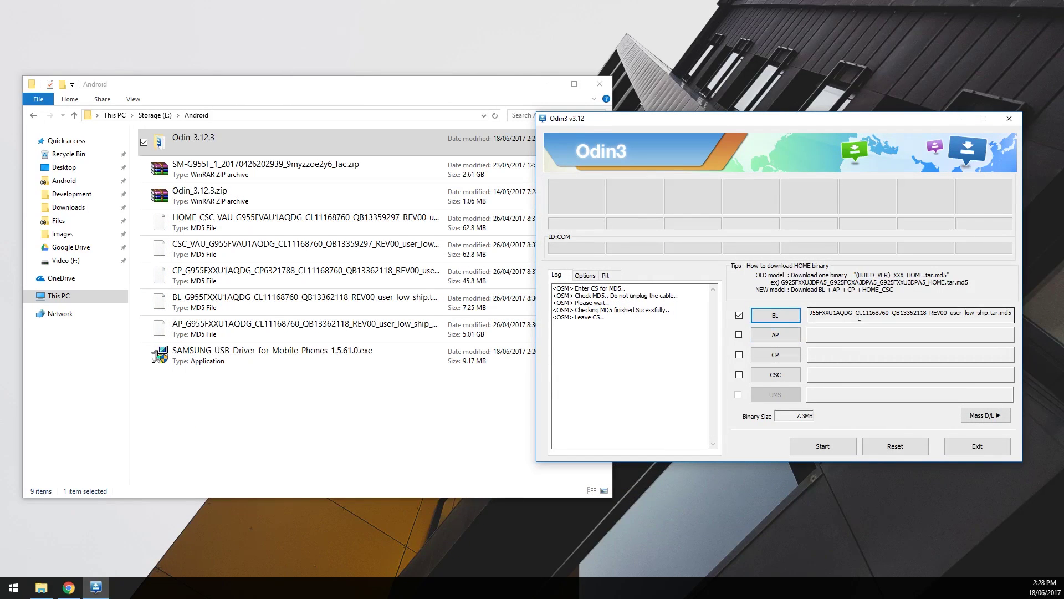
drag(854, 316, 988, 314)
click(988, 313)
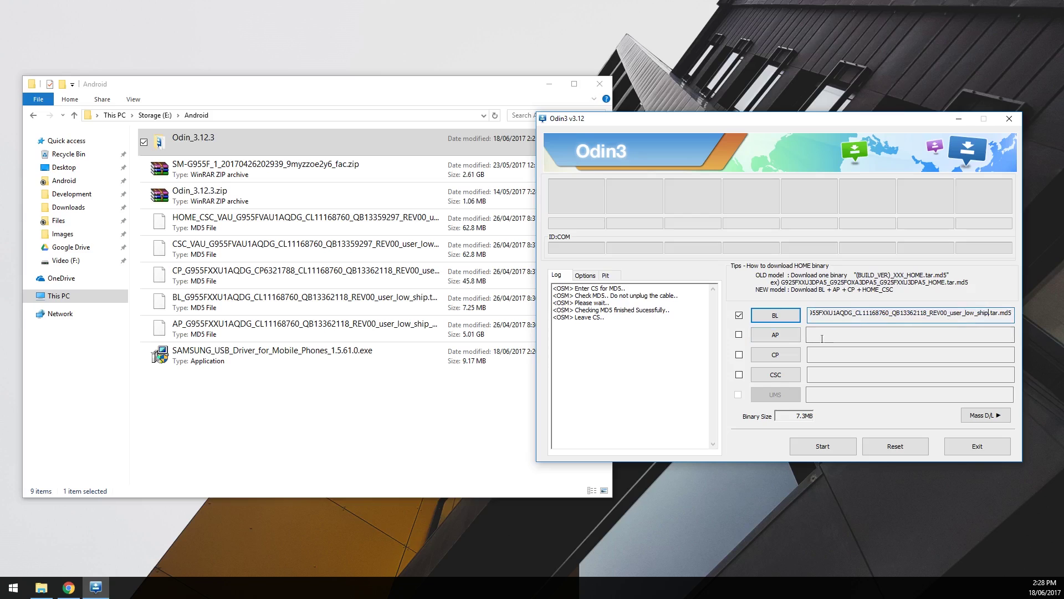
- Load the AP_G955FXXU1AQDG MD5 file into the AP slot, wait for its MD5 check, and check its path
click(775, 335)
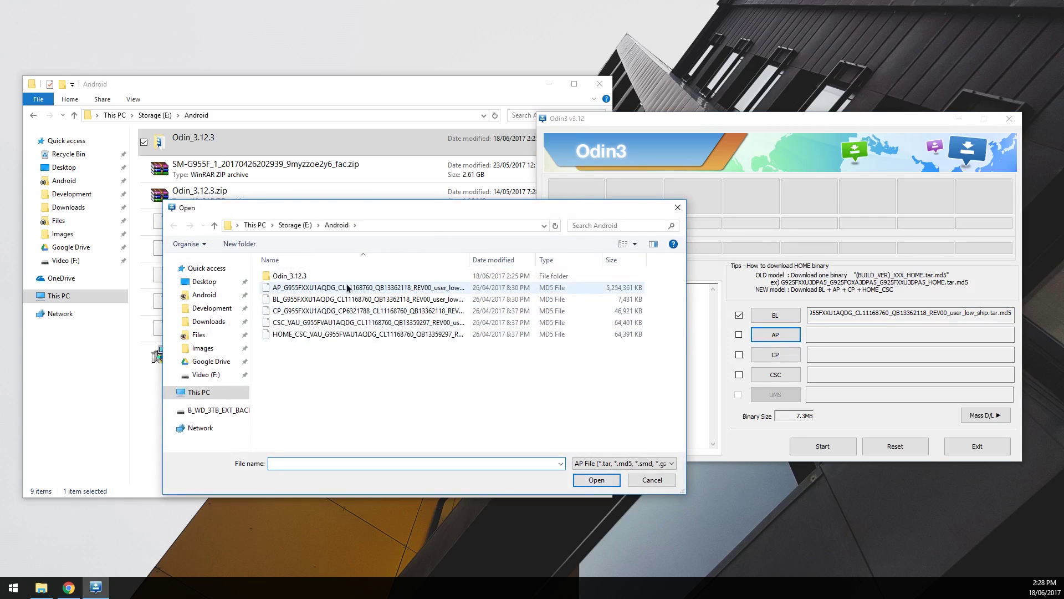
double_click(340, 287)
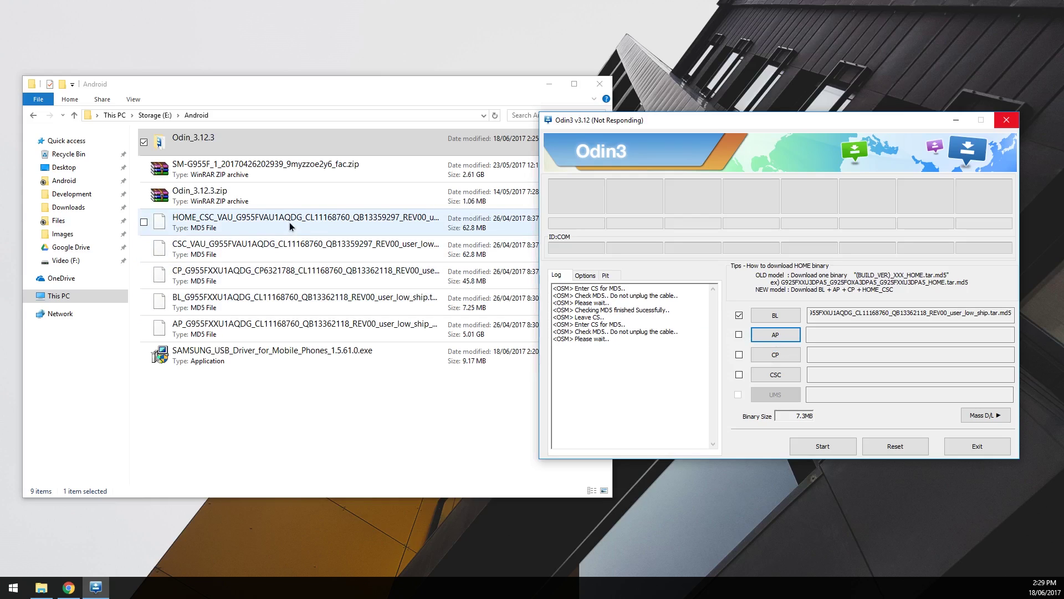
click(314, 331)
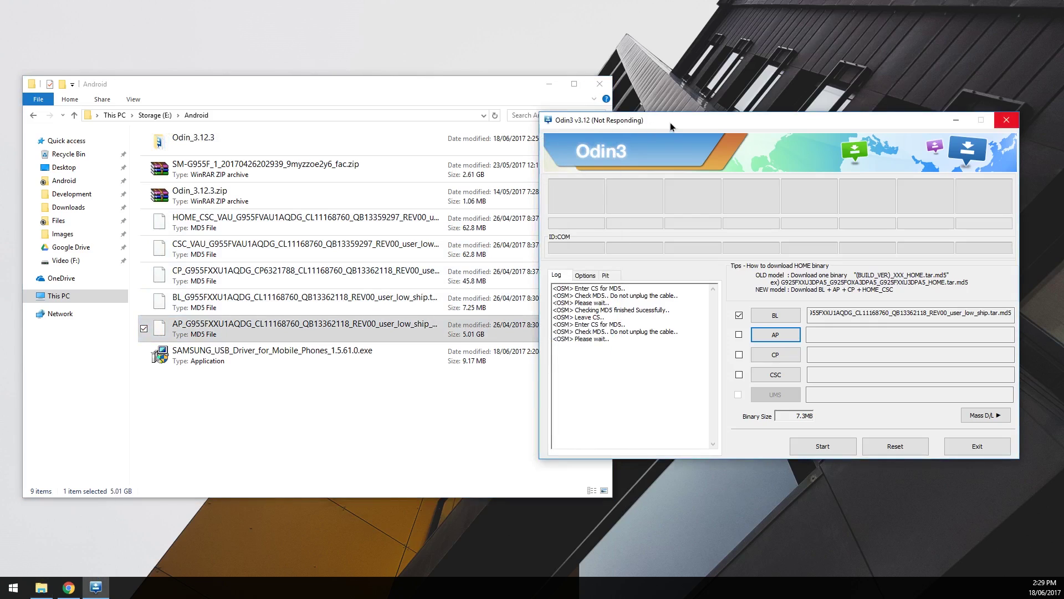
drag(670, 122, 619, 119)
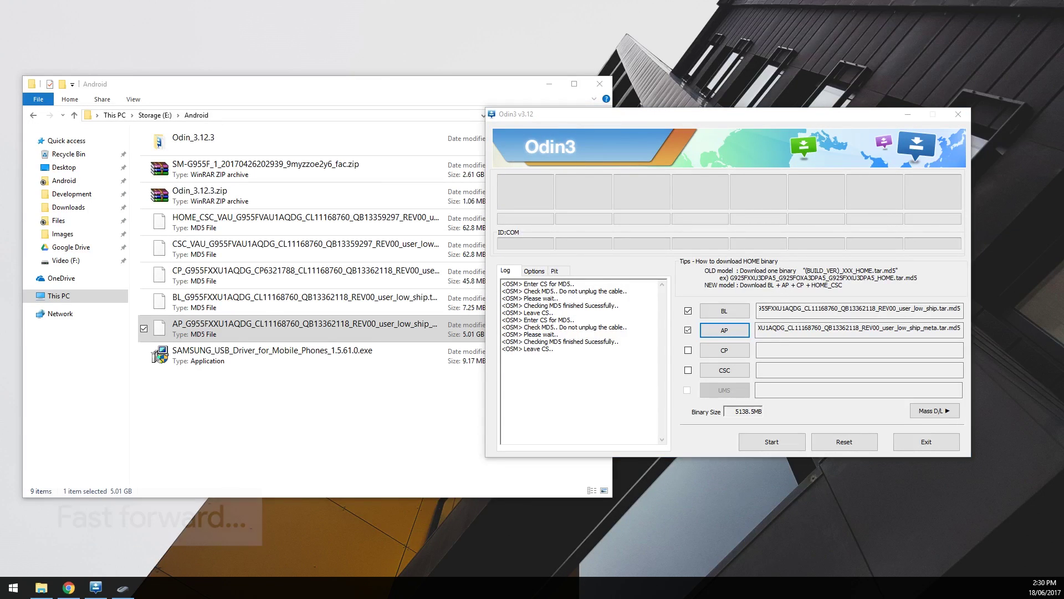
drag(761, 330, 947, 331)
click(927, 333)
- Load the CP_G955FXXU1AQDG MD5 file into the CP slot and the HOME_CSC_VAU_G955FVAU1AQDG MD5 file into the CSC slot
click(725, 350)
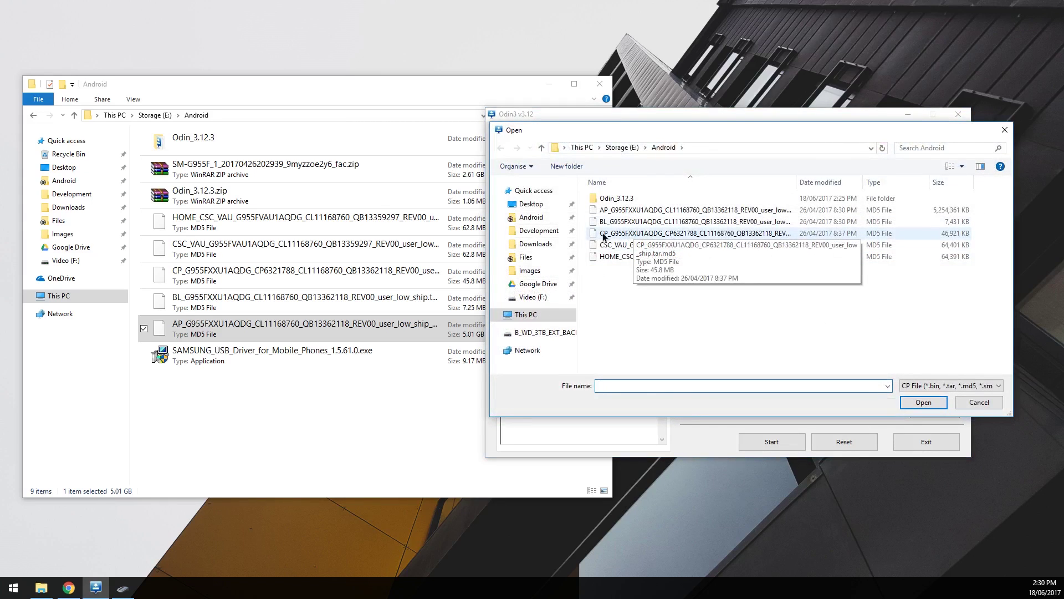
double_click(603, 237)
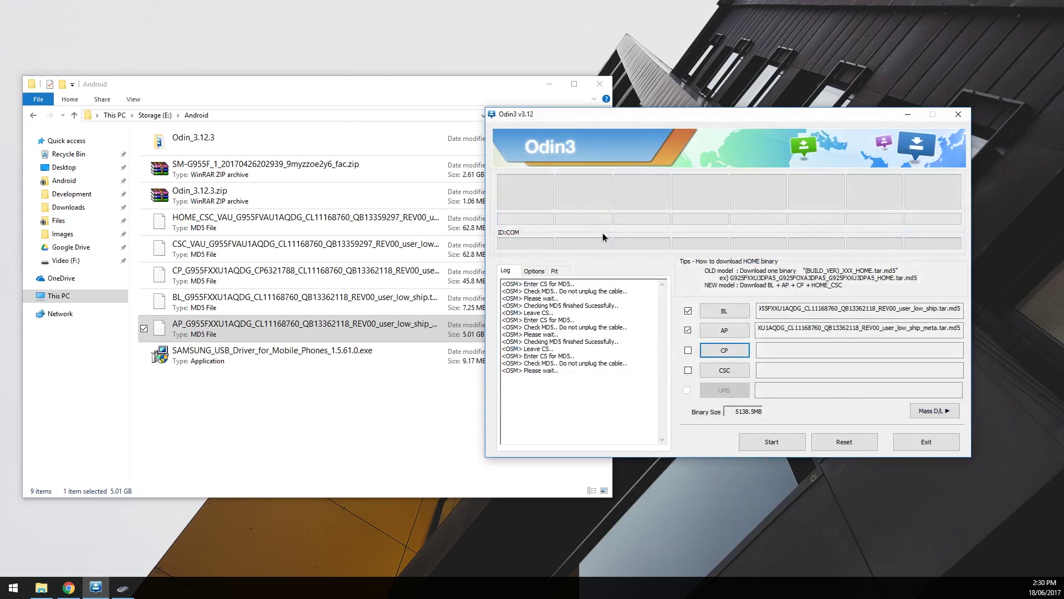
click(725, 370)
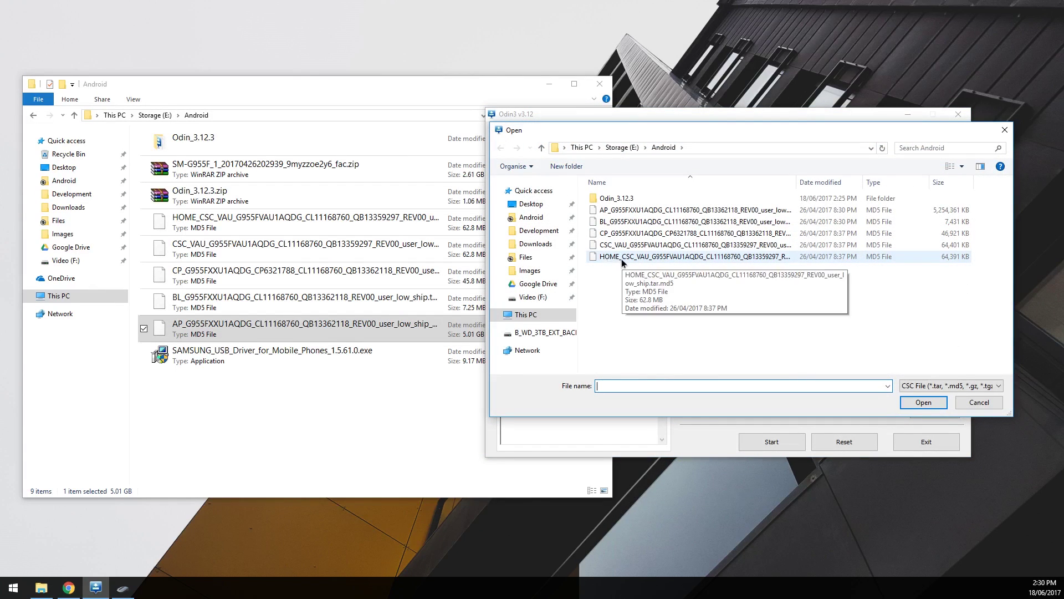
double_click(605, 258)
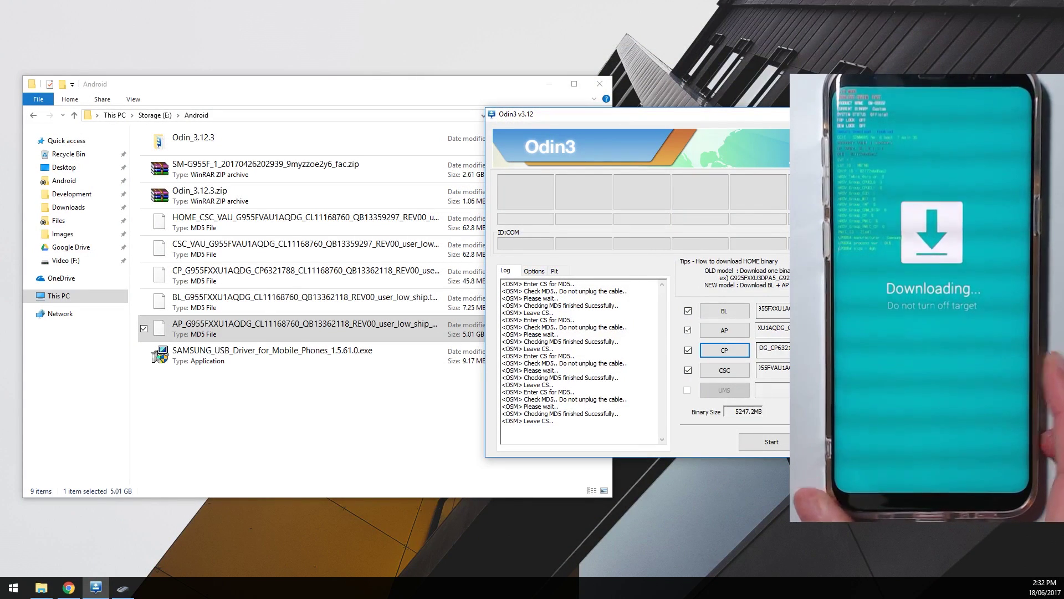
- Open Device Manager, inspect the Ports (COM & LPT) category, and arrange its window beside Odin
drag(776, 121, 456, 115)
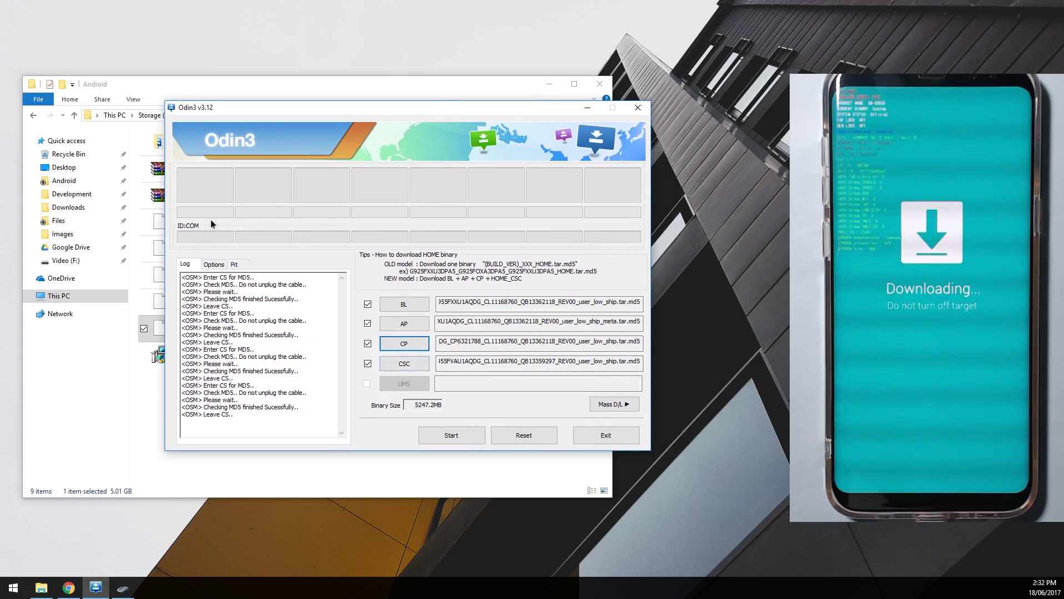
drag(235, 115, 274, 107)
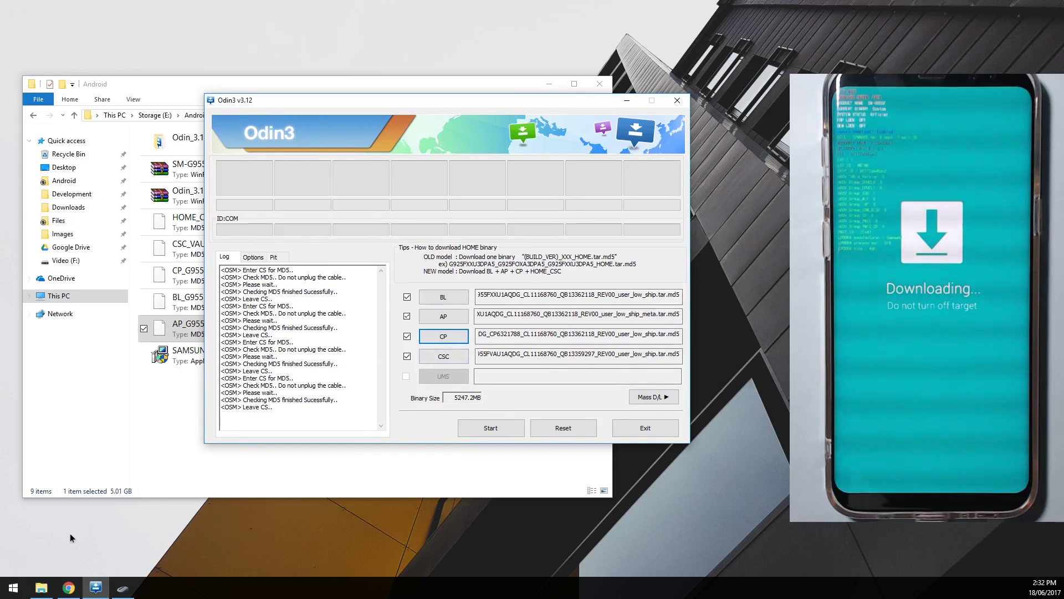
right_click(10, 588)
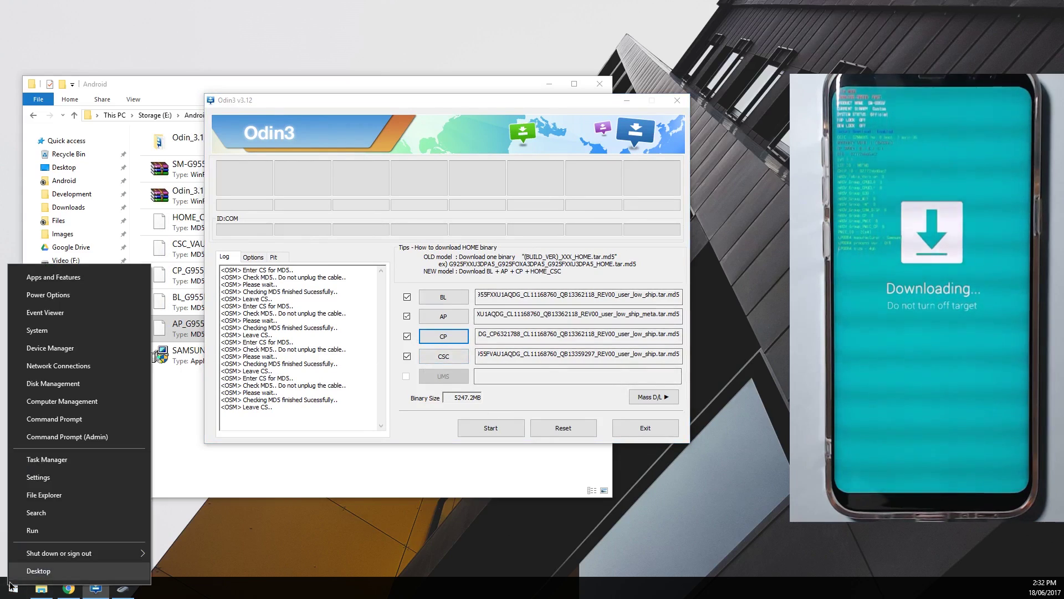
click(88, 346)
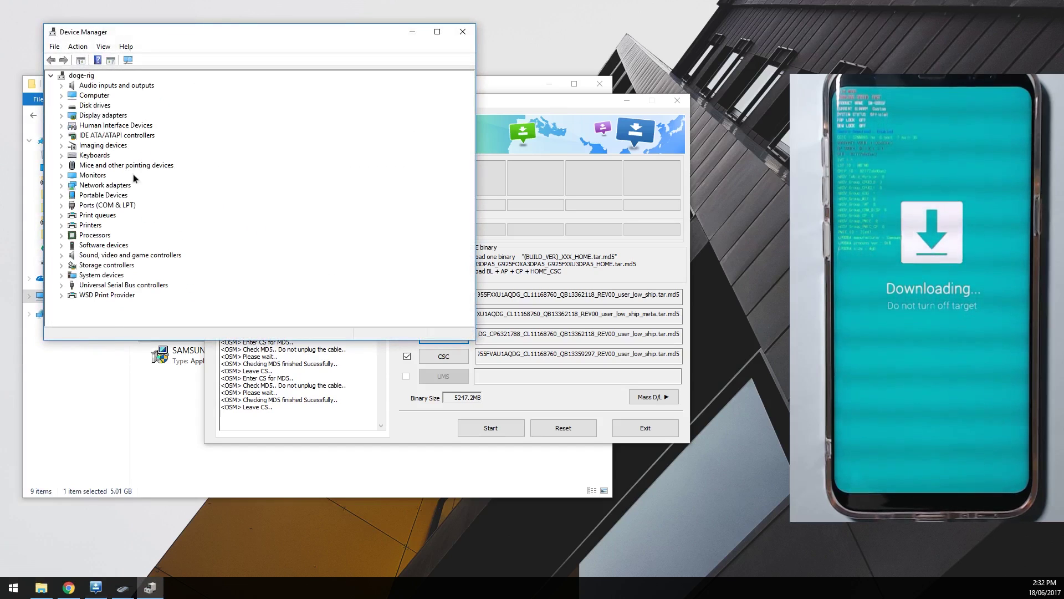
click(62, 205)
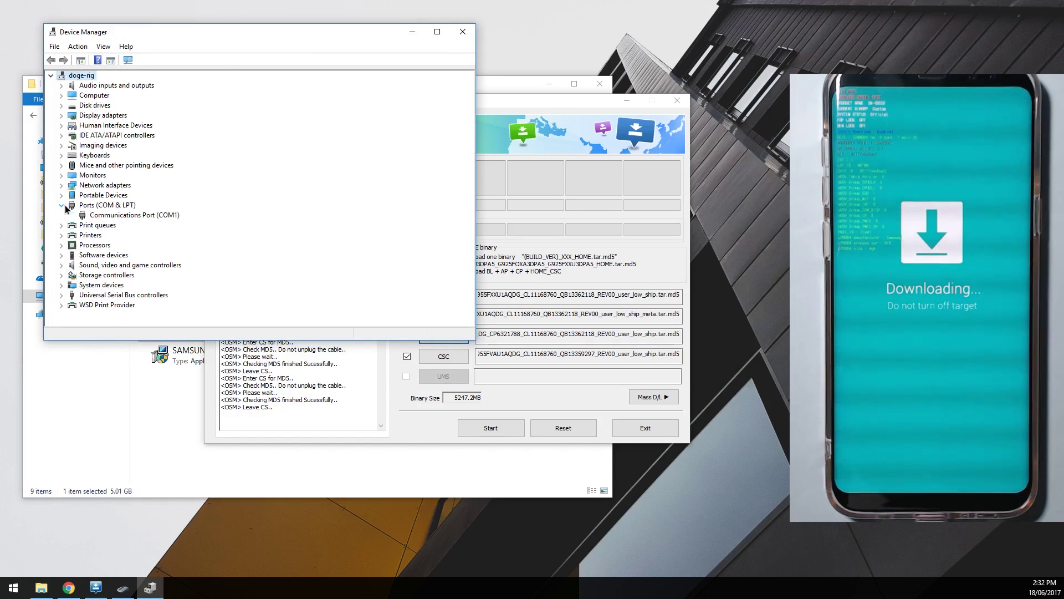
click(111, 217)
drag(200, 31, 500, 202)
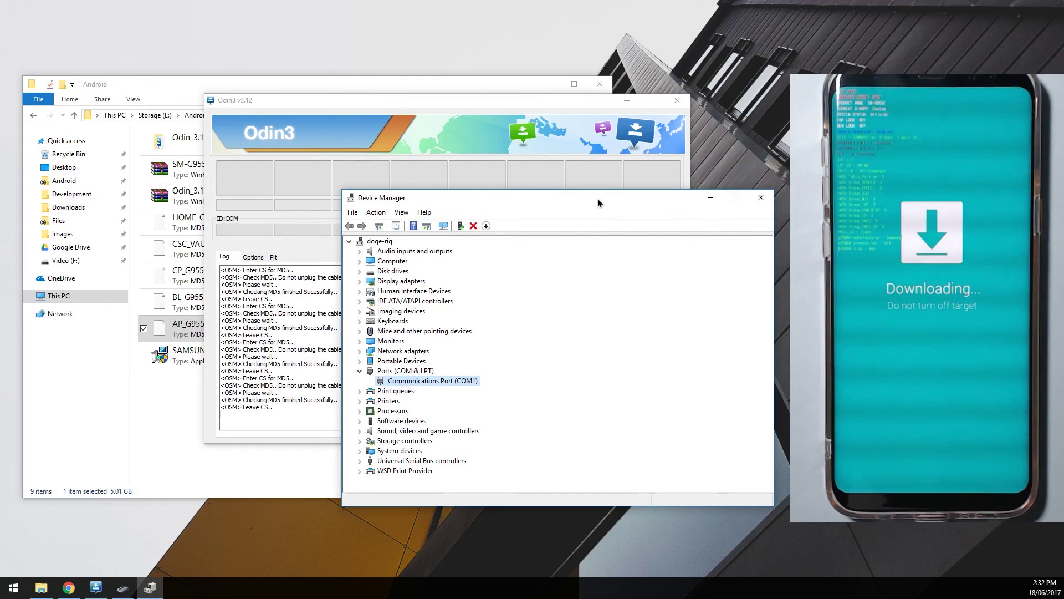
drag(597, 202, 758, 265)
drag(474, 108, 409, 102)
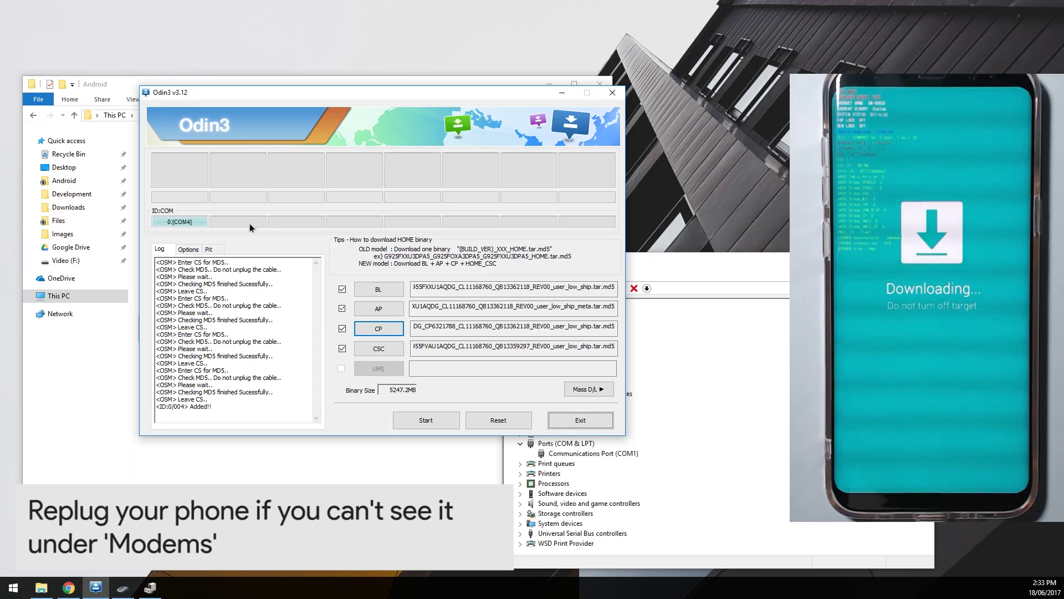
- Check the COM port of the SAMSUNG Mobile USB Modem under Modems, and close its properties and Device Manager
click(532, 449)
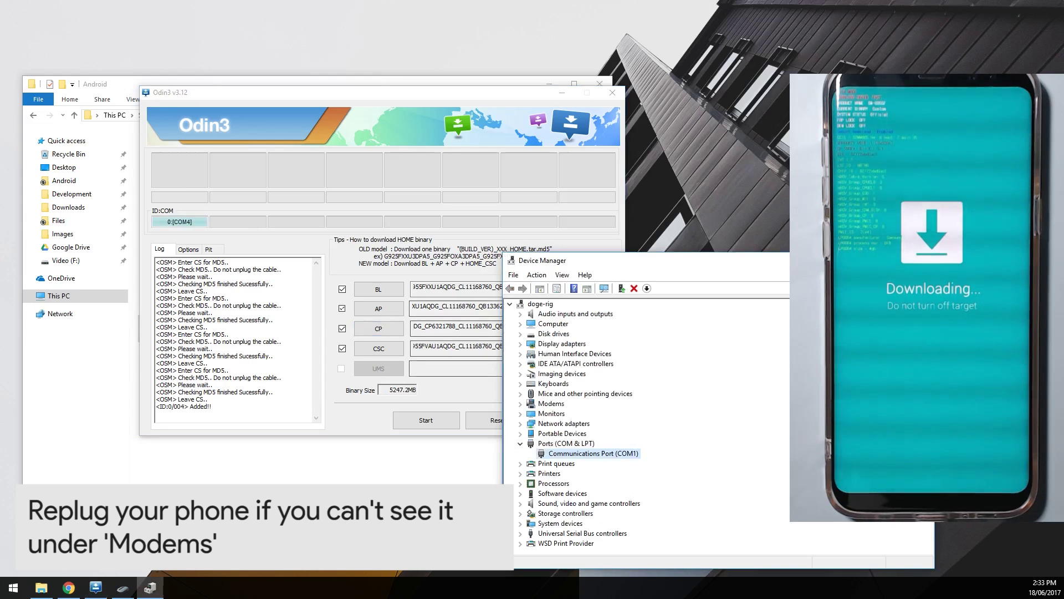
click(520, 373)
click(521, 373)
click(521, 413)
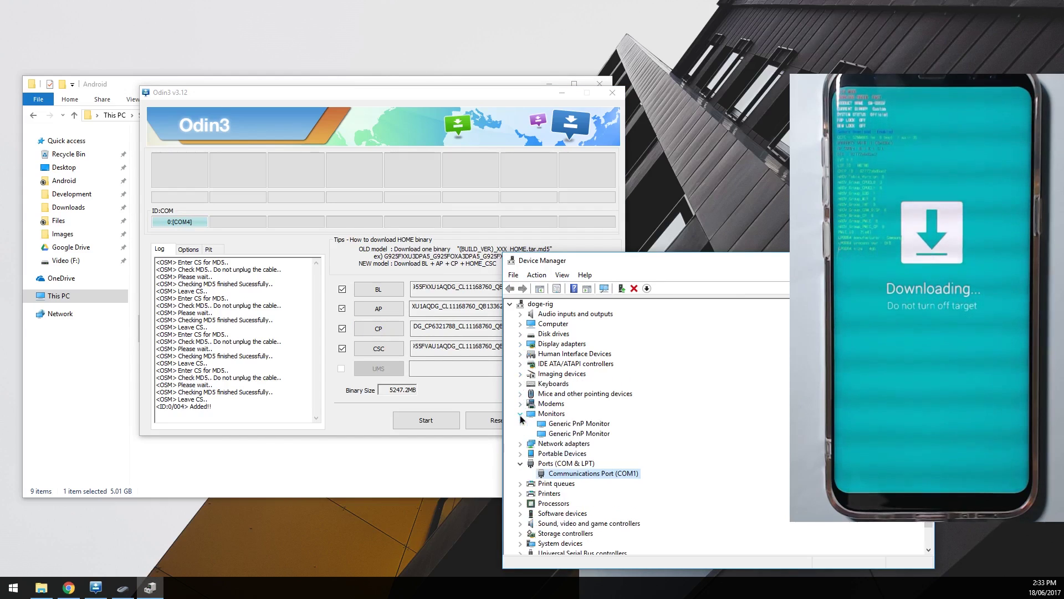
click(520, 404)
click(577, 415)
double_click(577, 415)
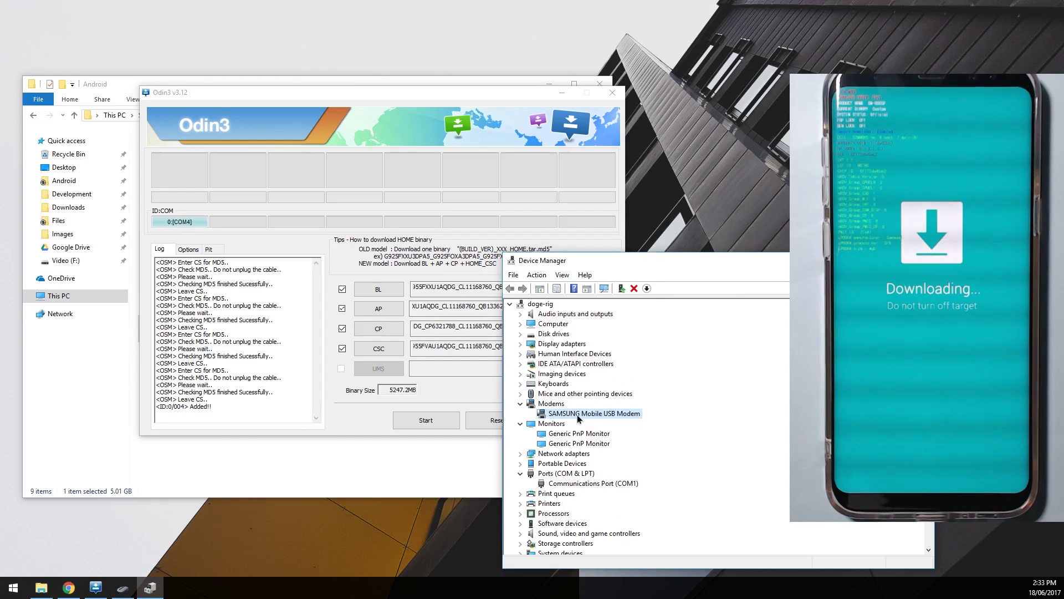
click(657, 312)
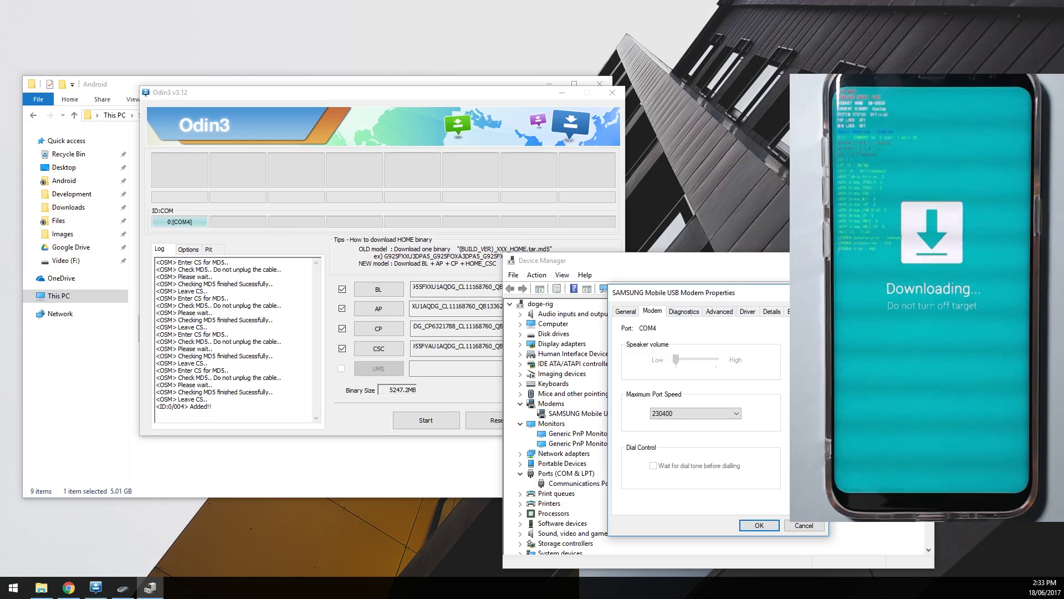
key(Return)
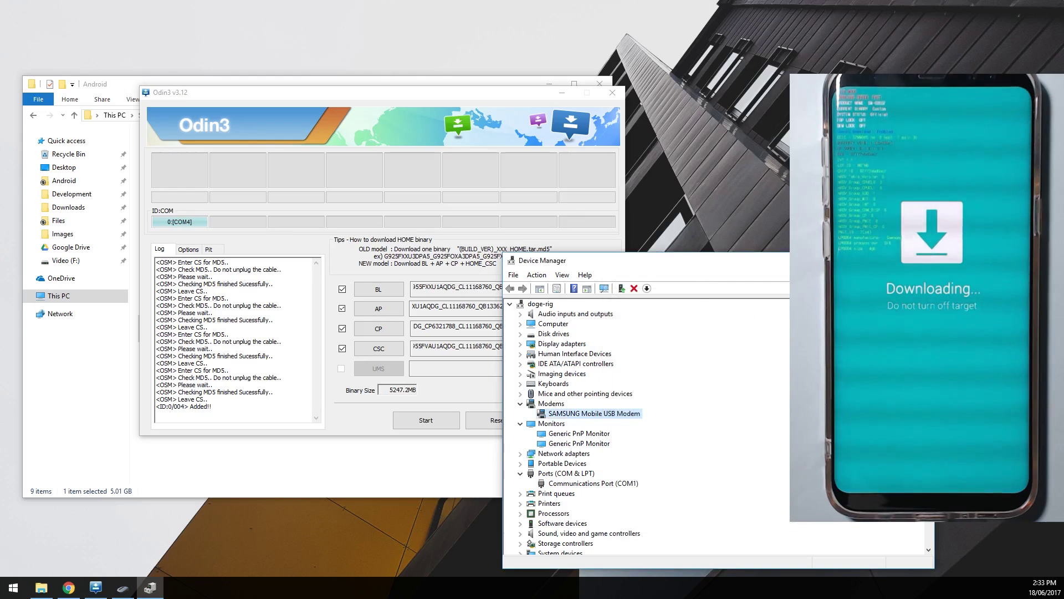
key(alt+F4)
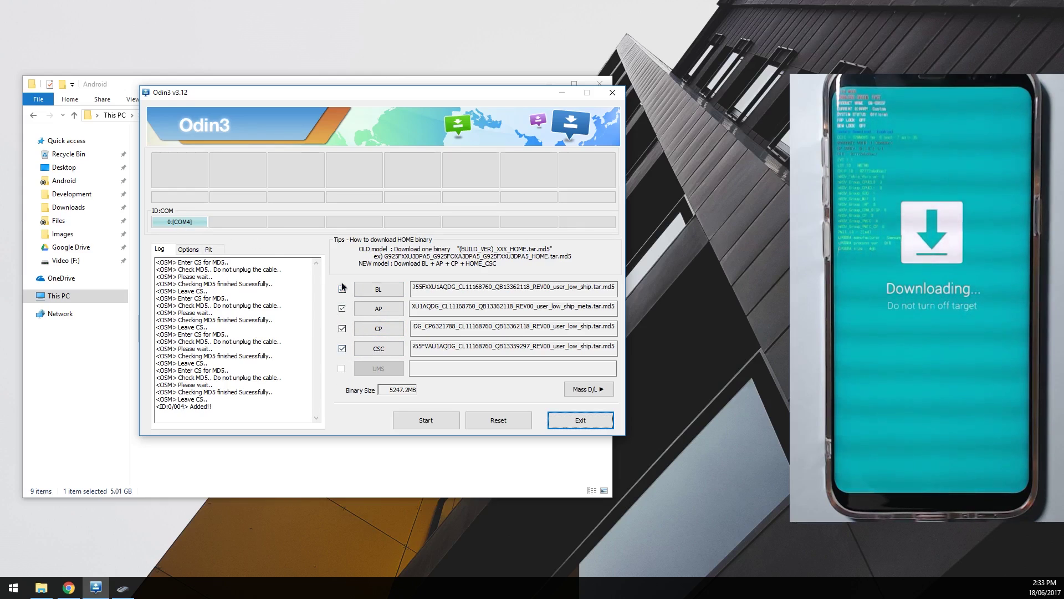
- Verify the firmware file paths in the BL, AP, CP and CSC slots and start flashing the phone
drag(497, 345, 413, 326)
click(518, 329)
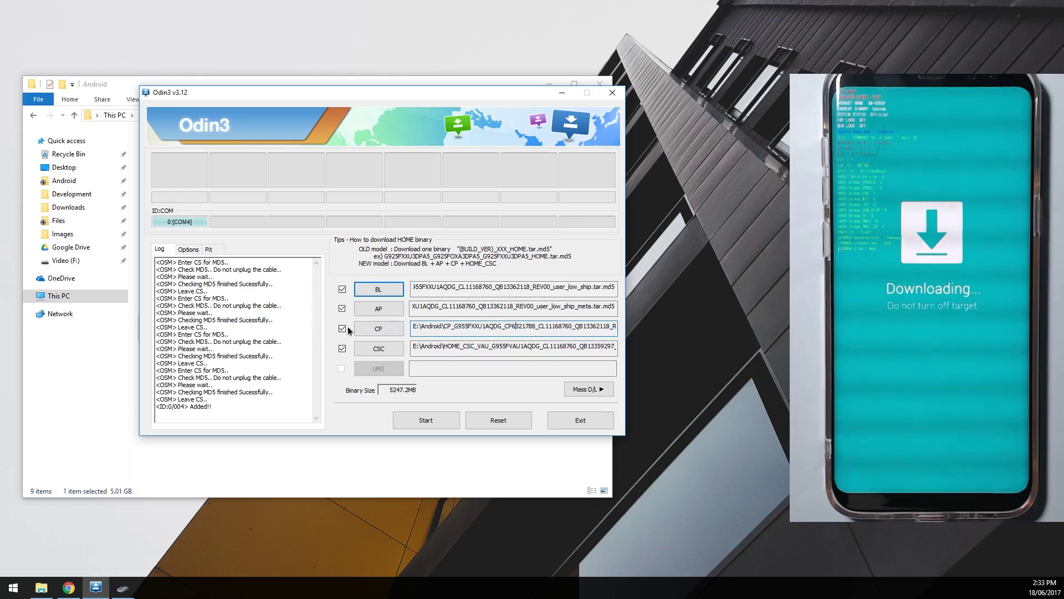
drag(508, 306, 413, 287)
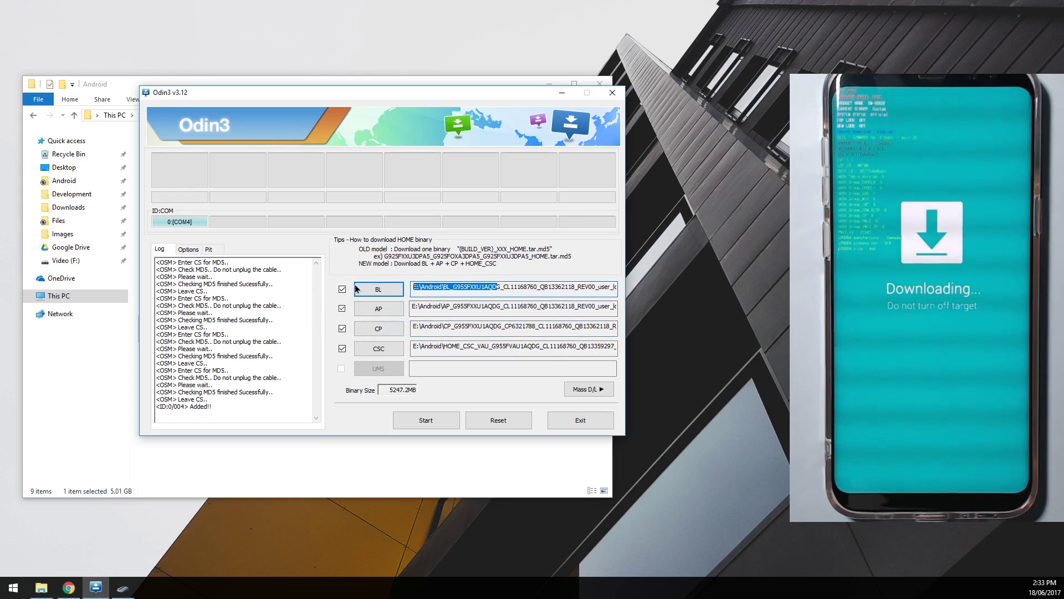
click(471, 287)
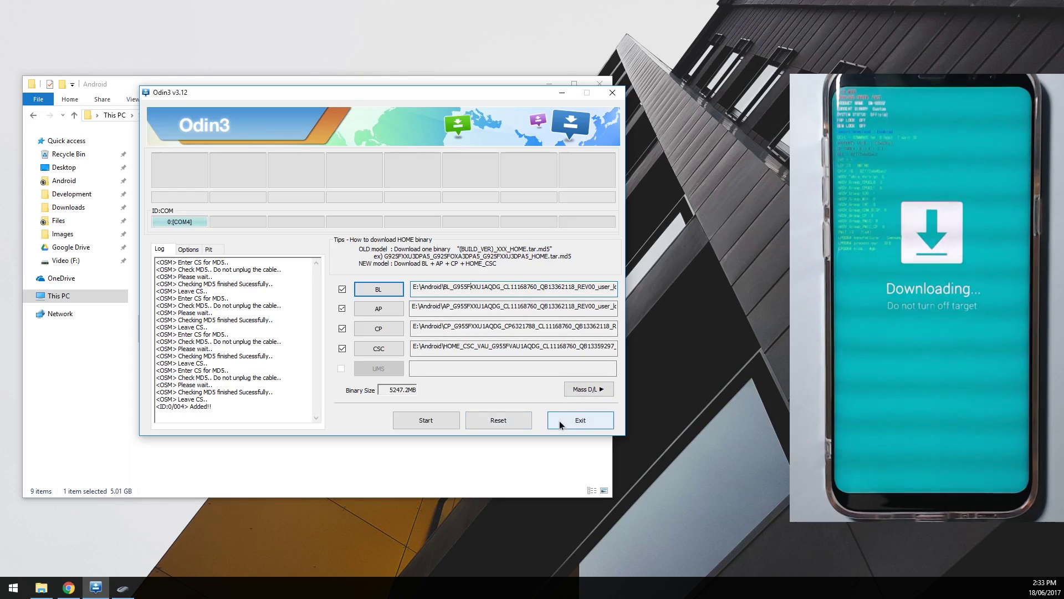
click(437, 421)
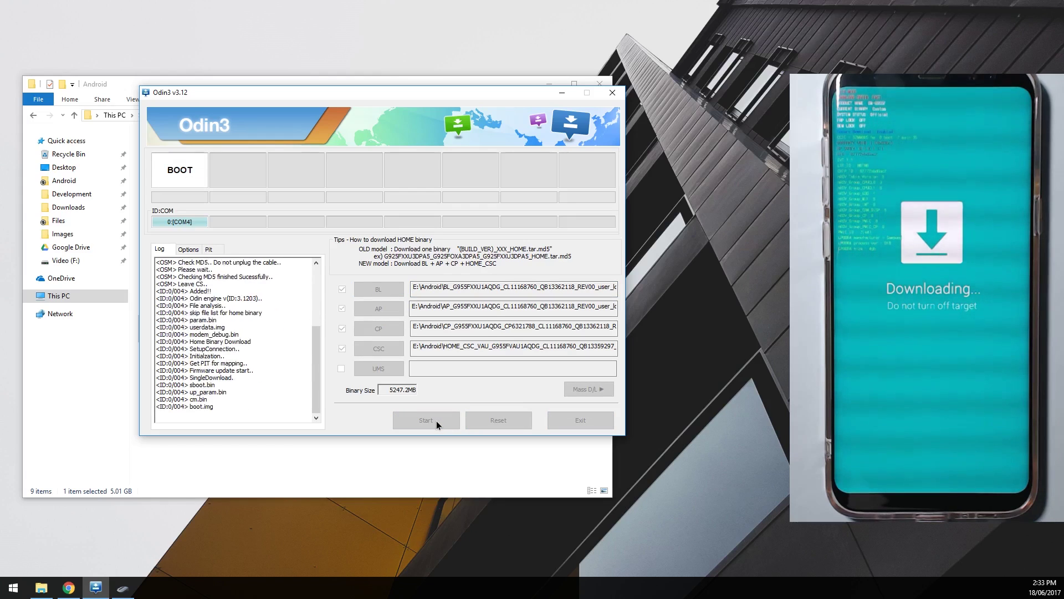